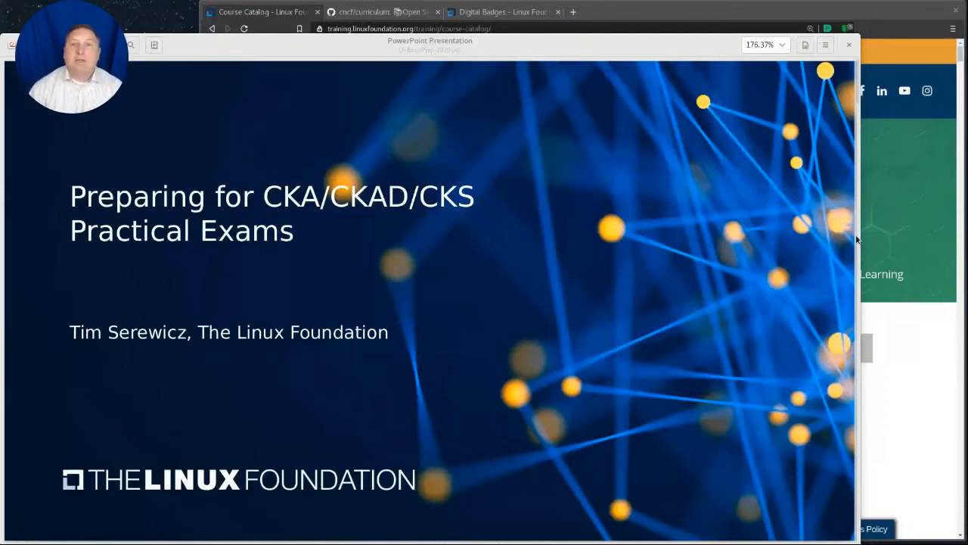
# - Advance from the title slide to the speaker introduction slide
pyautogui.click(622, 260)
pyautogui.press('pagedown')
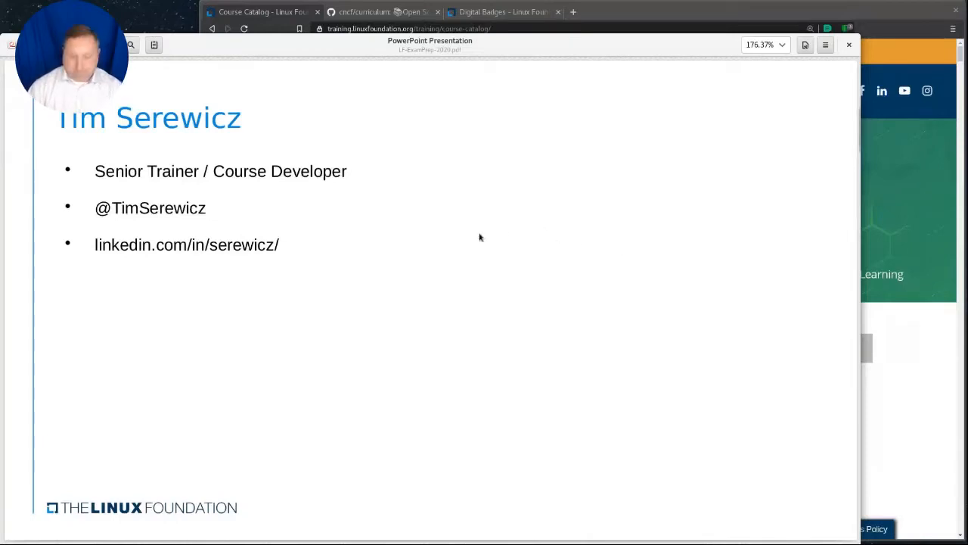
# - Reach the Take Classes slide and highlight the LFD459 and LFS458 course codes
pyautogui.press('pagedown')
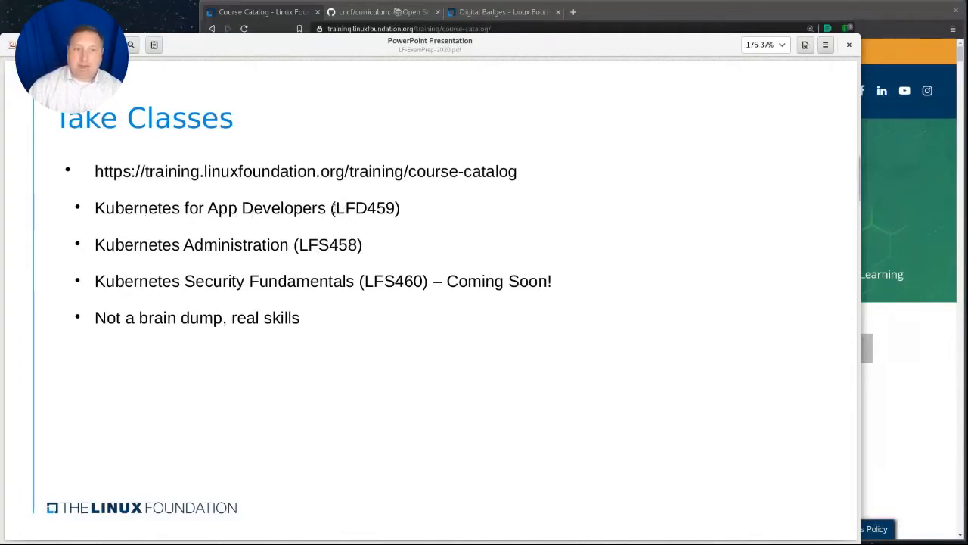
pyautogui.moveTo(335, 208); pyautogui.dragTo(395, 208)
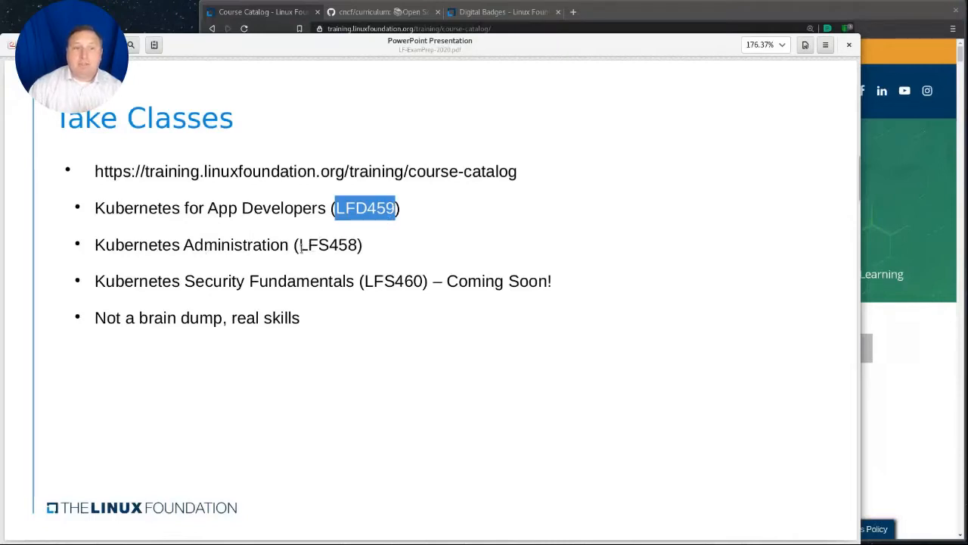
pyautogui.moveTo(299, 244); pyautogui.dragTo(356, 245)
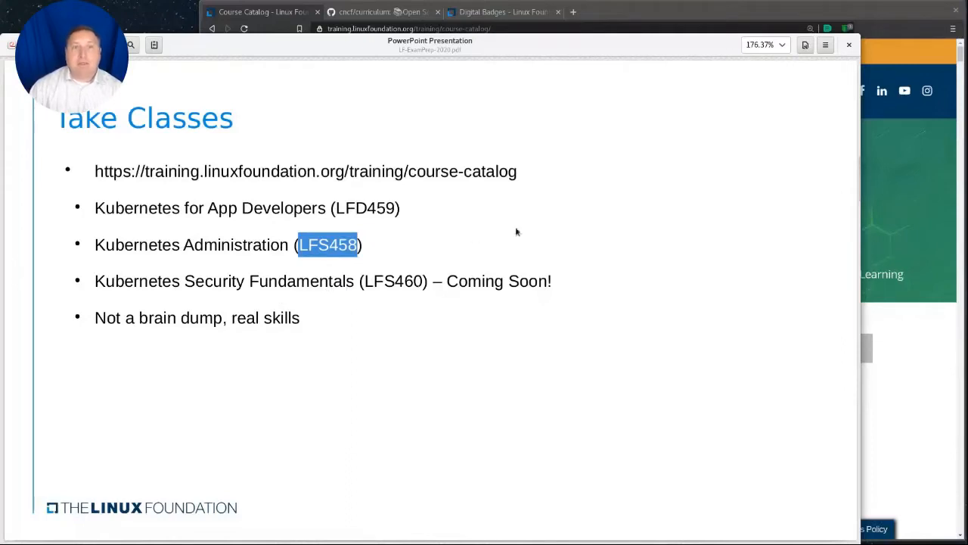
# - Raise the course catalog window and filter it by Technology to Kubernetes (18)
pyautogui.click(899, 8)
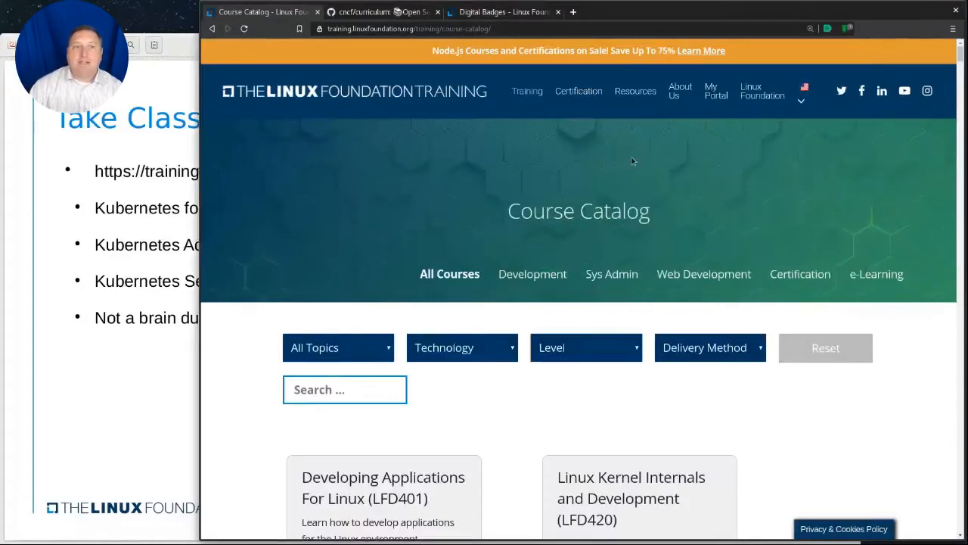
pyautogui.click(363, 29)
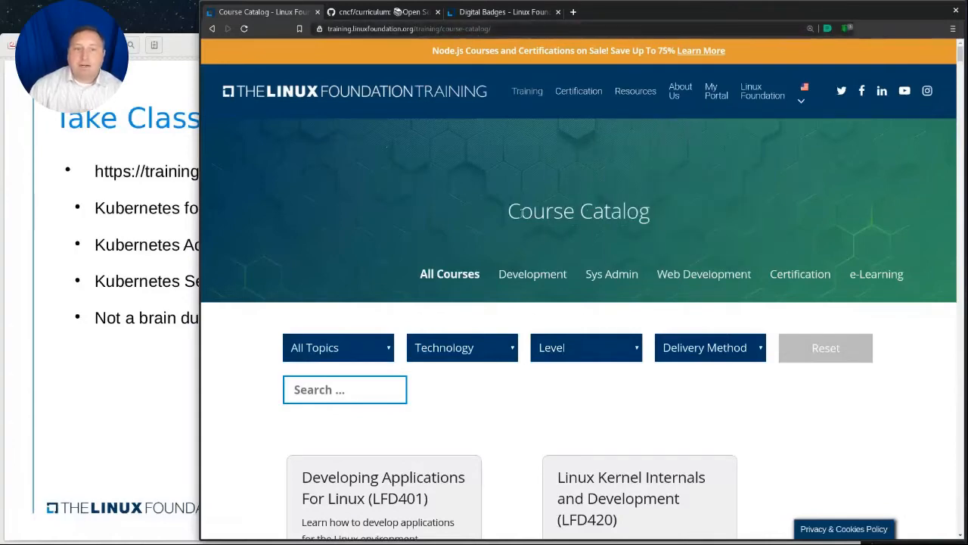
pyautogui.click(509, 348)
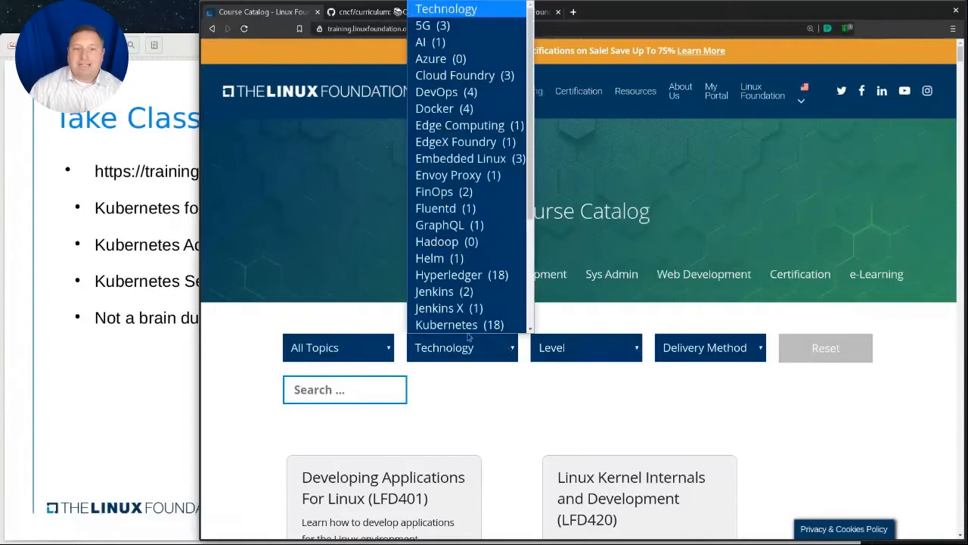
pyautogui.scroll(-1, 465, 318)
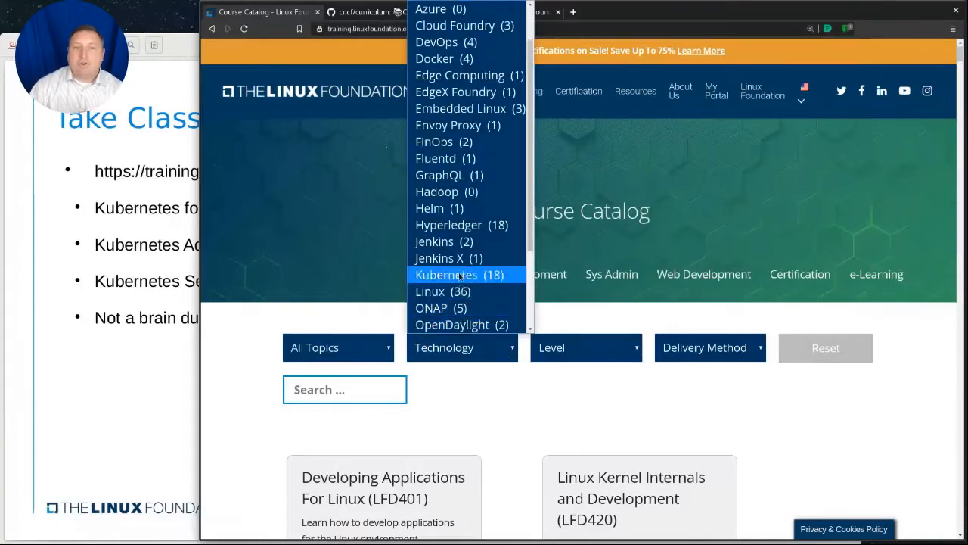
pyautogui.click(459, 277)
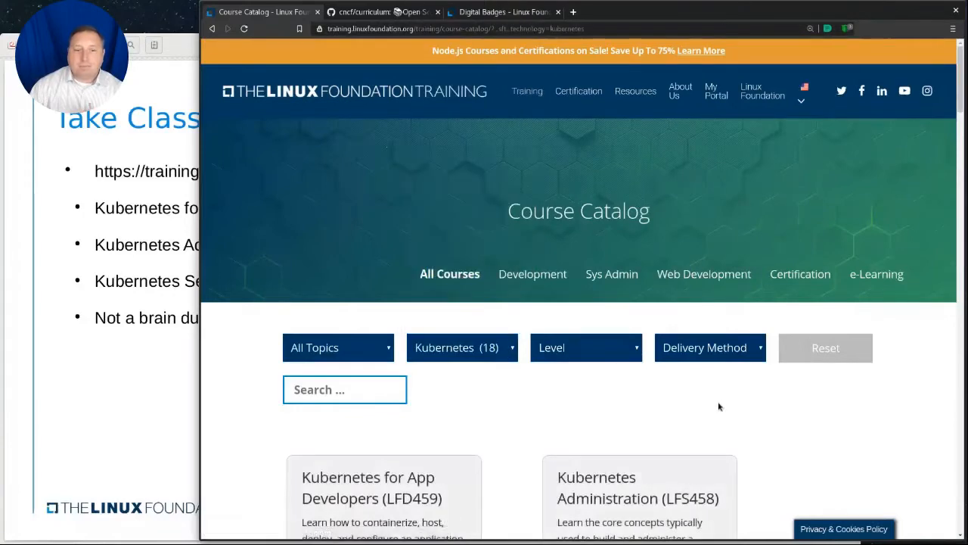
pyautogui.scroll(-3, 719, 406)
pyautogui.scroll(-2, 719, 378)
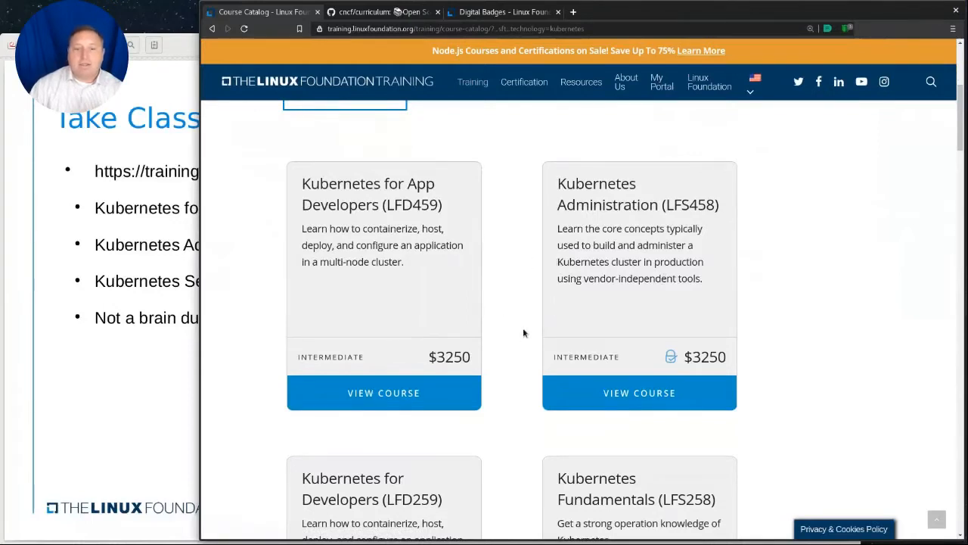
# - Expand the LFD459 course outline including Build's sub-topics, then go back to the catalog
pyautogui.click(384, 394)
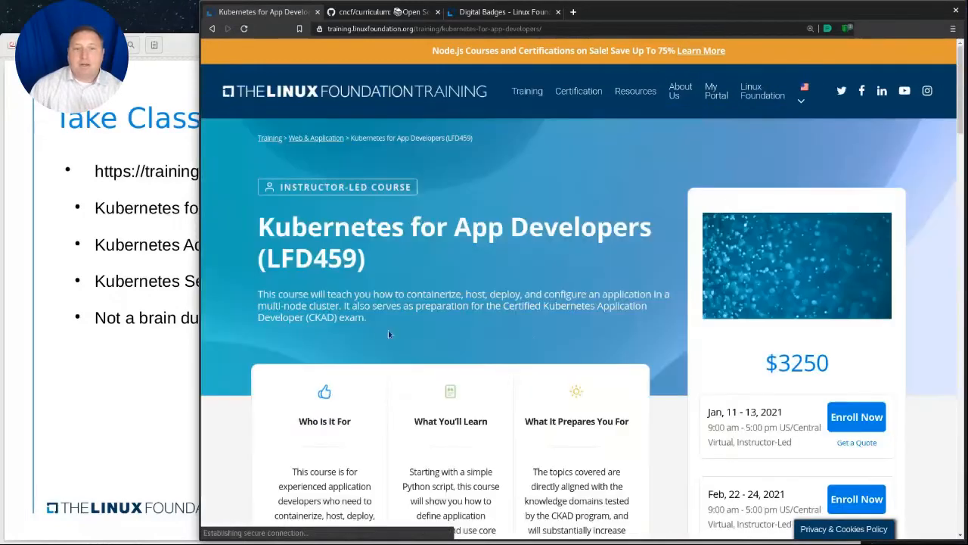
pyautogui.scroll(-1, 528, 333)
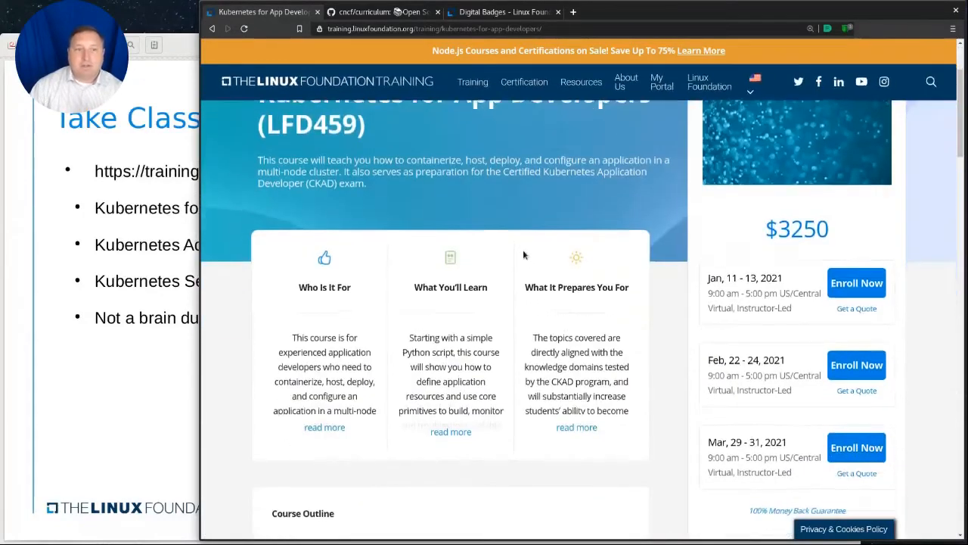
pyautogui.scroll(-3, 522, 257)
pyautogui.scroll(-1, 523, 260)
pyautogui.scroll(-3, 522, 259)
pyautogui.scroll(-2, 523, 259)
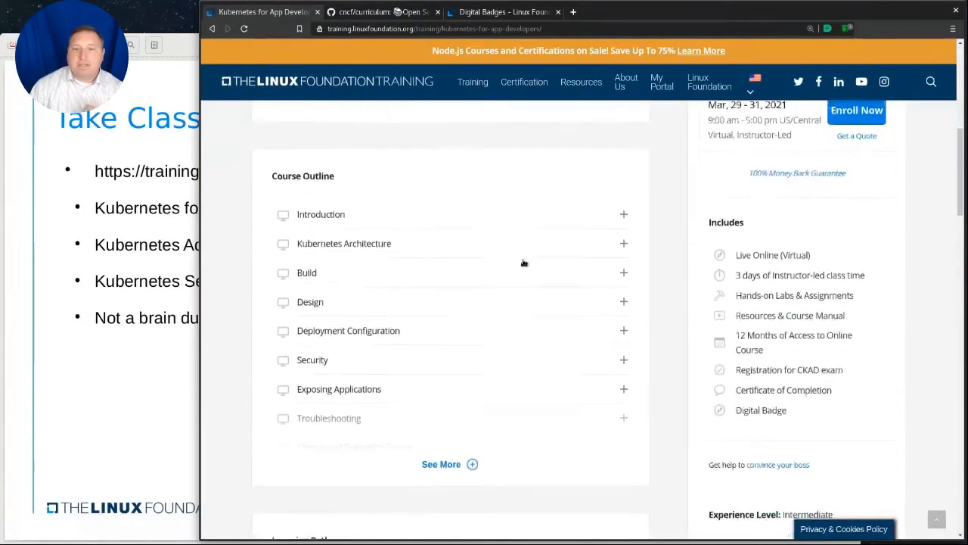
pyautogui.scroll(-2, 526, 265)
pyautogui.scroll(-1, 529, 274)
pyautogui.scroll(-2, 528, 274)
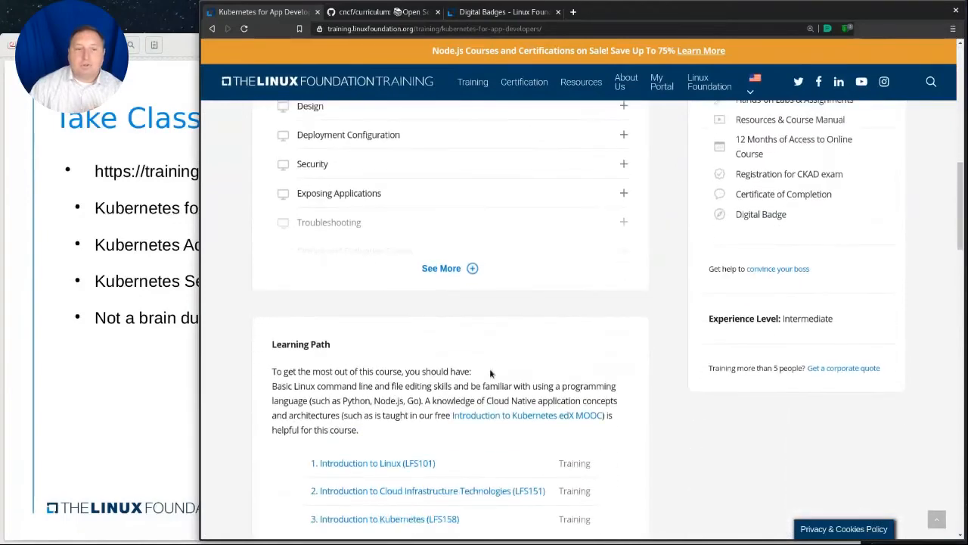
pyautogui.scroll(-2, 499, 363)
pyautogui.scroll(-1, 484, 394)
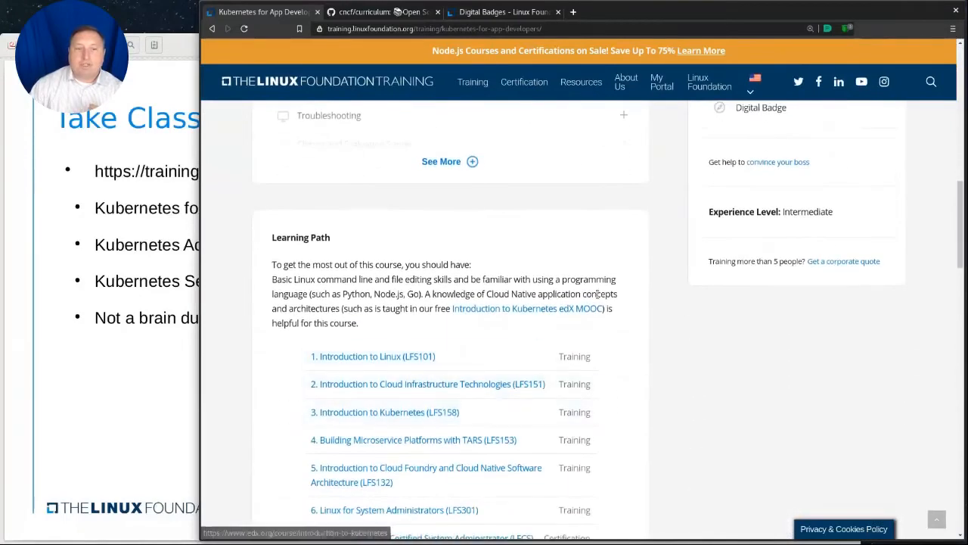
pyautogui.click(470, 161)
pyautogui.scroll(3, 413, 165)
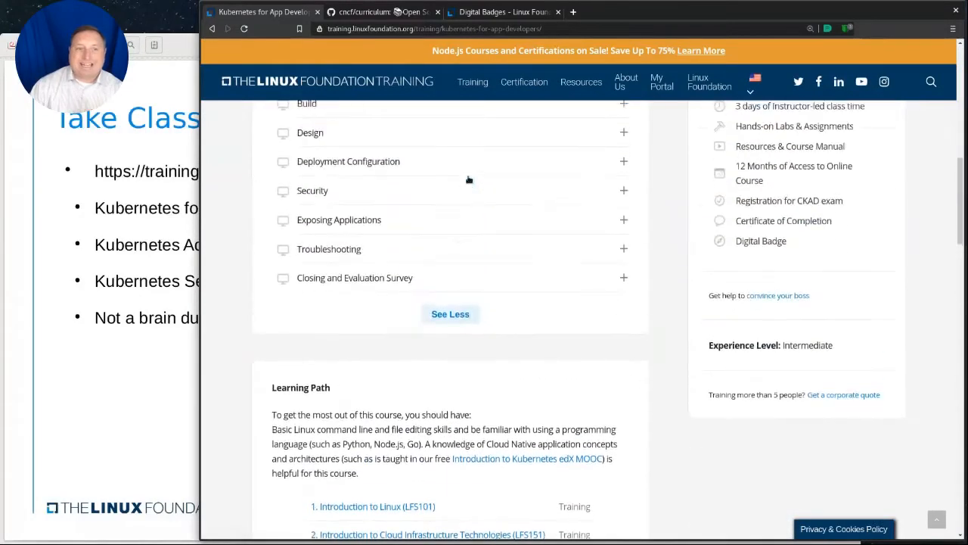
pyautogui.scroll(2, 413, 164)
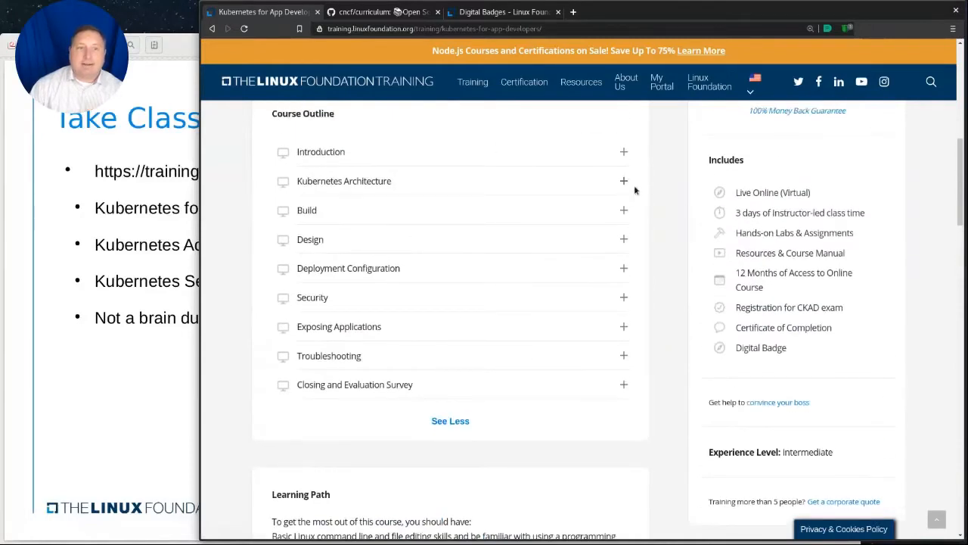
pyautogui.click(624, 210)
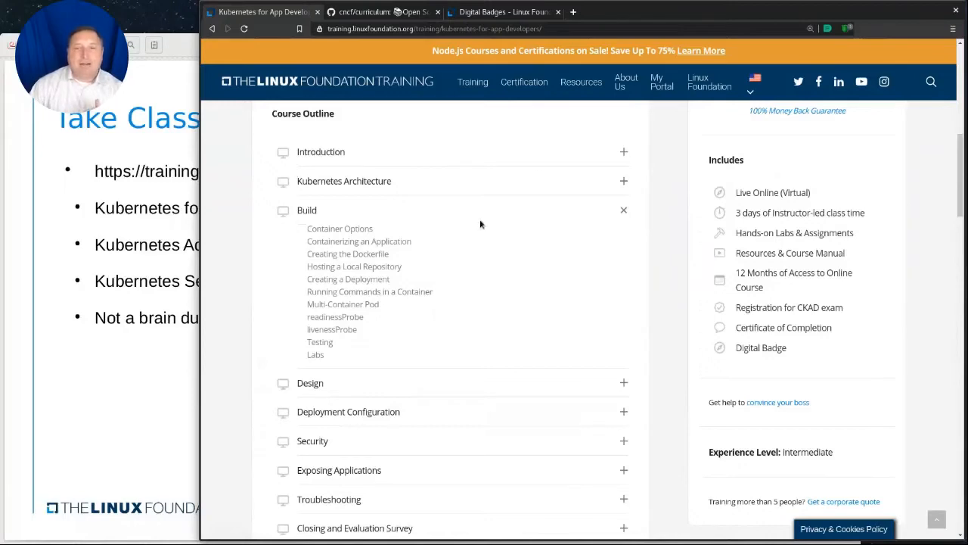
pyautogui.scroll(1, 479, 219)
pyautogui.scroll(5, 480, 223)
pyautogui.scroll(5, 479, 224)
pyautogui.scroll(3, 479, 224)
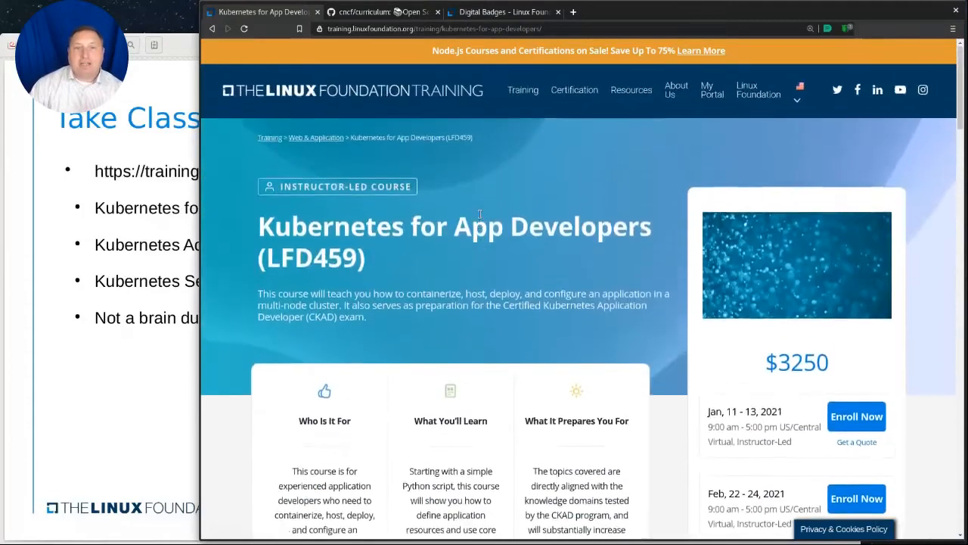
pyautogui.click(214, 29)
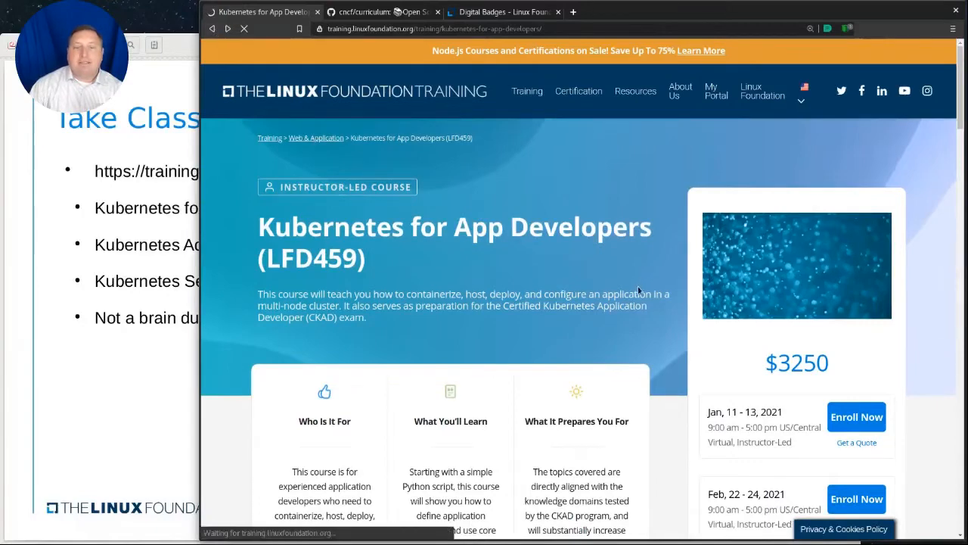
pyautogui.scroll(-3, 732, 336)
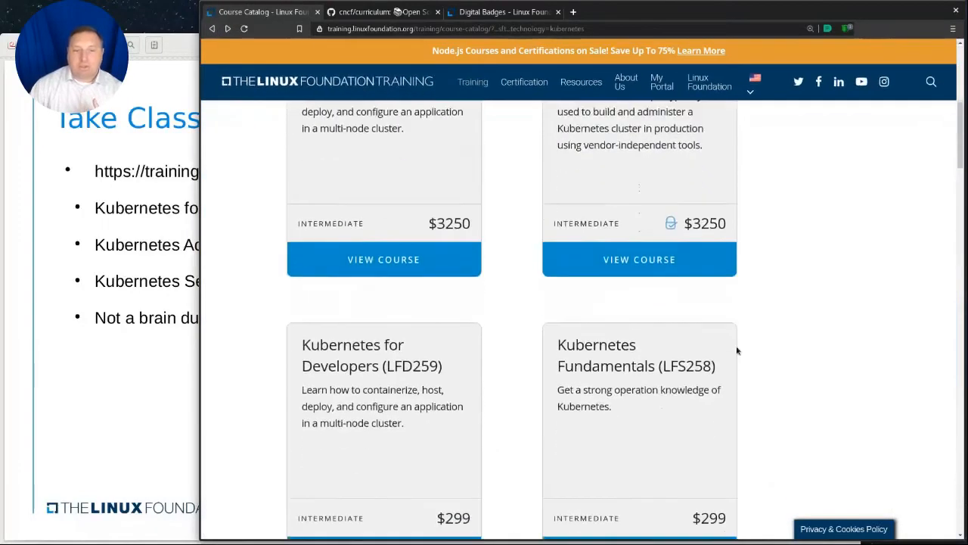
pyautogui.scroll(-2, 737, 350)
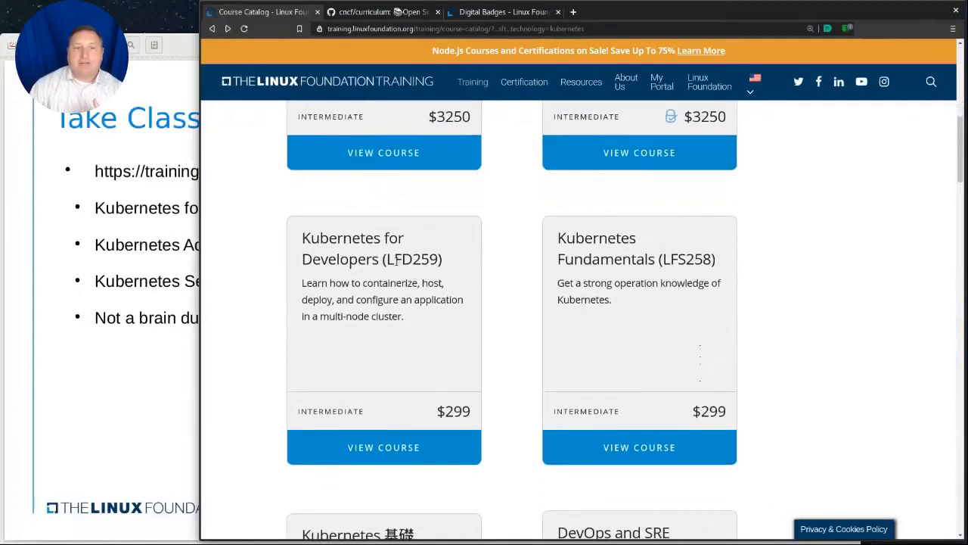
# - Highlight the LFD259 course number and open the Kubernetes for Developers course page
pyautogui.moveTo(411, 259); pyautogui.dragTo(443, 258)
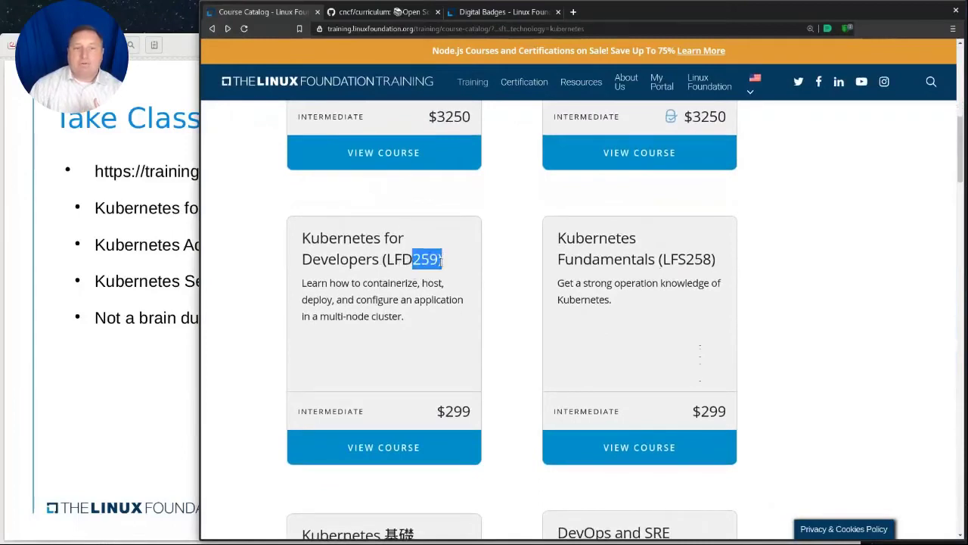
pyautogui.click(380, 446)
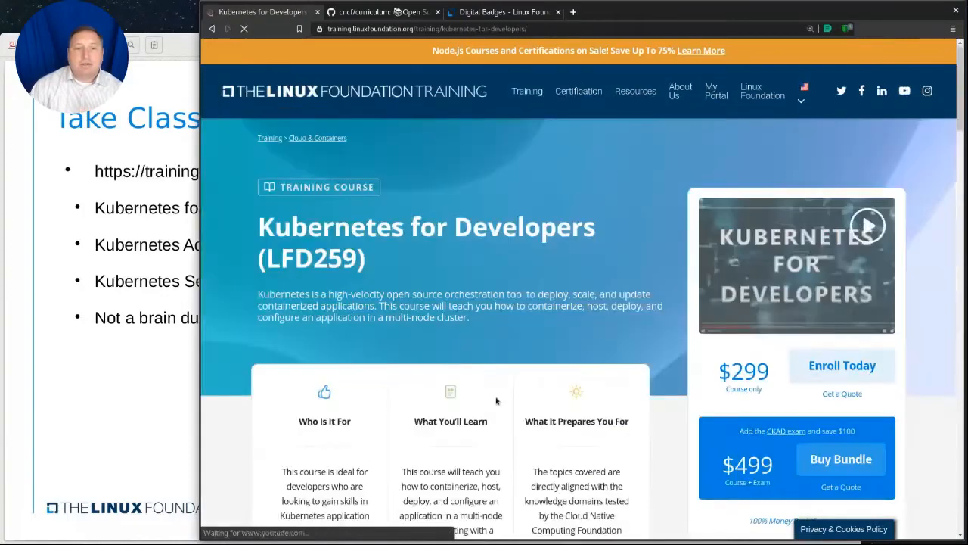
pyautogui.scroll(-5, 494, 390)
pyautogui.scroll(-3, 494, 393)
pyautogui.scroll(-2, 494, 395)
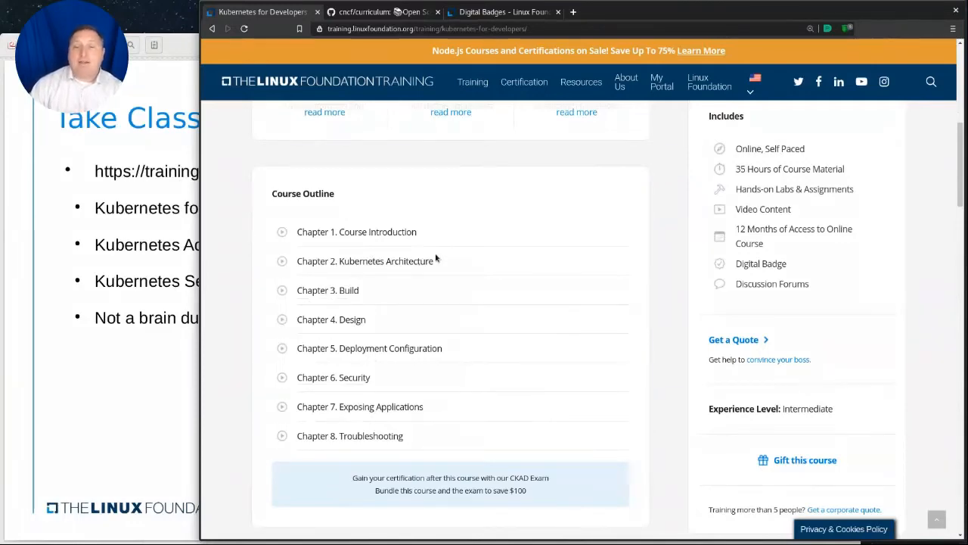
pyautogui.scroll(5, 435, 257)
pyautogui.scroll(5, 435, 258)
pyautogui.scroll(5, 436, 257)
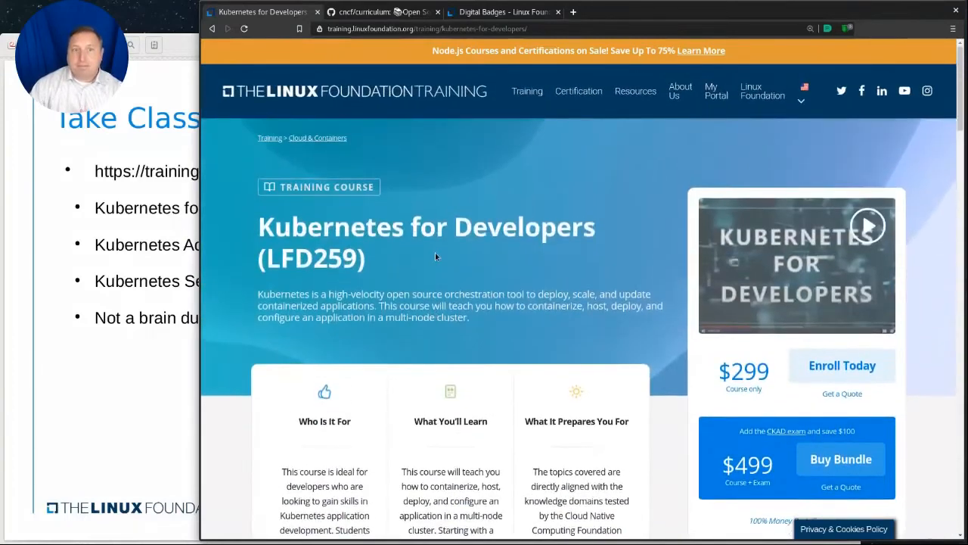
# - Bring the slide deck back in front of the LFD259 course page
pyautogui.click(174, 351)
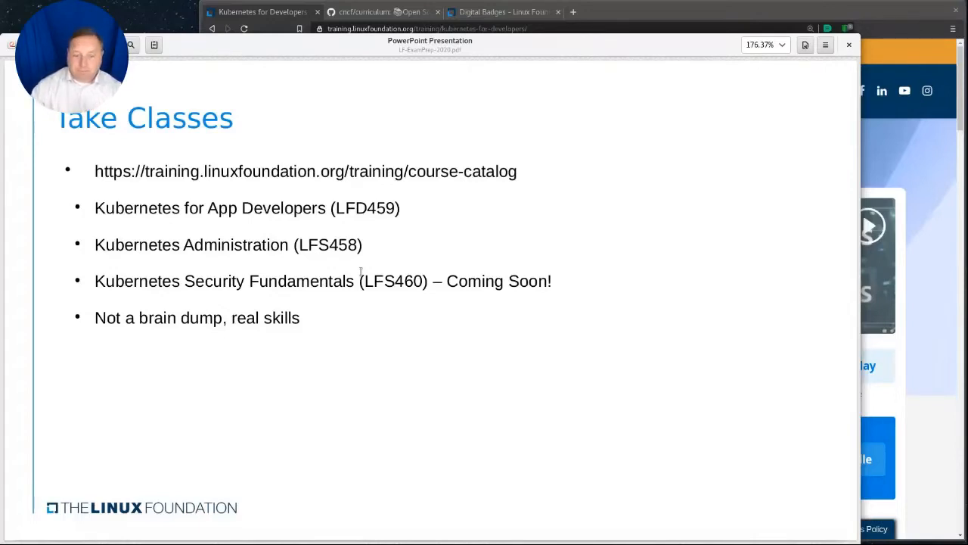
# - Advance the deck to the 'What is a practical exam?' slide
pyautogui.press('Right')
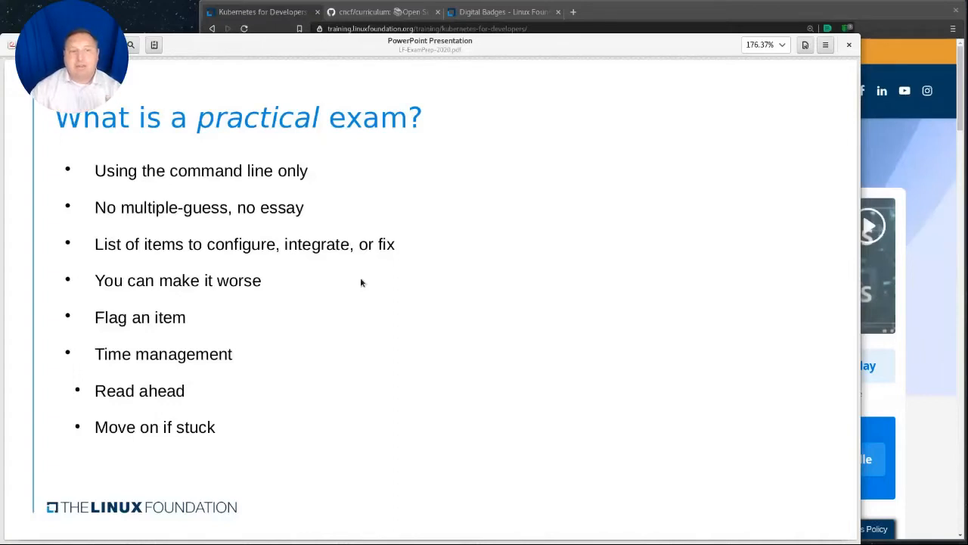
# - Advance to the Exam Environment Details slide, then raise the training website window
pyautogui.press('pagedown')
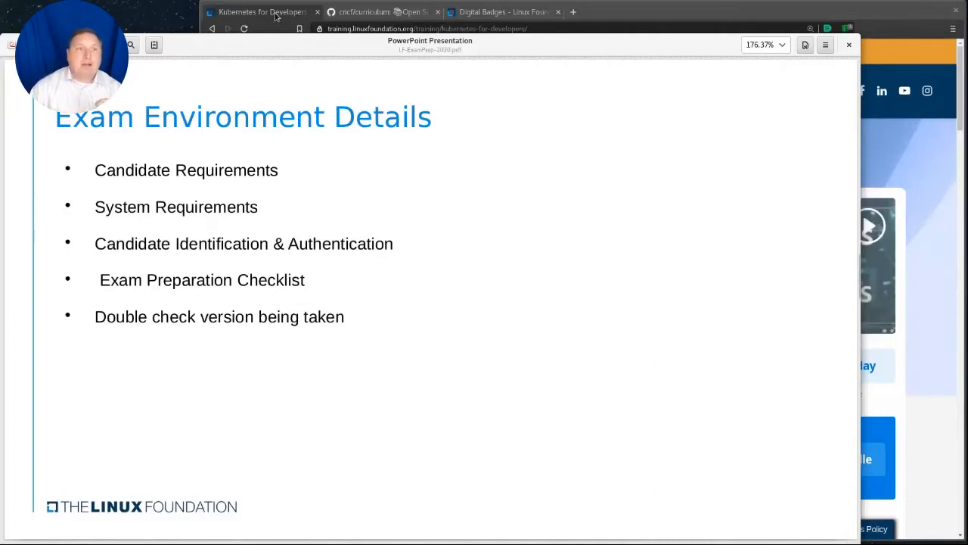
pyautogui.click(718, 13)
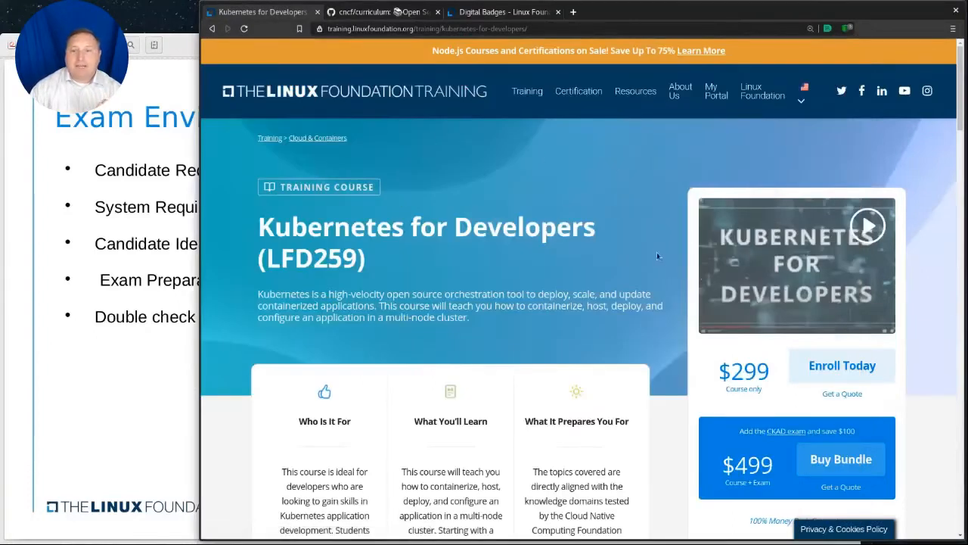
pyautogui.moveTo(578, 90)
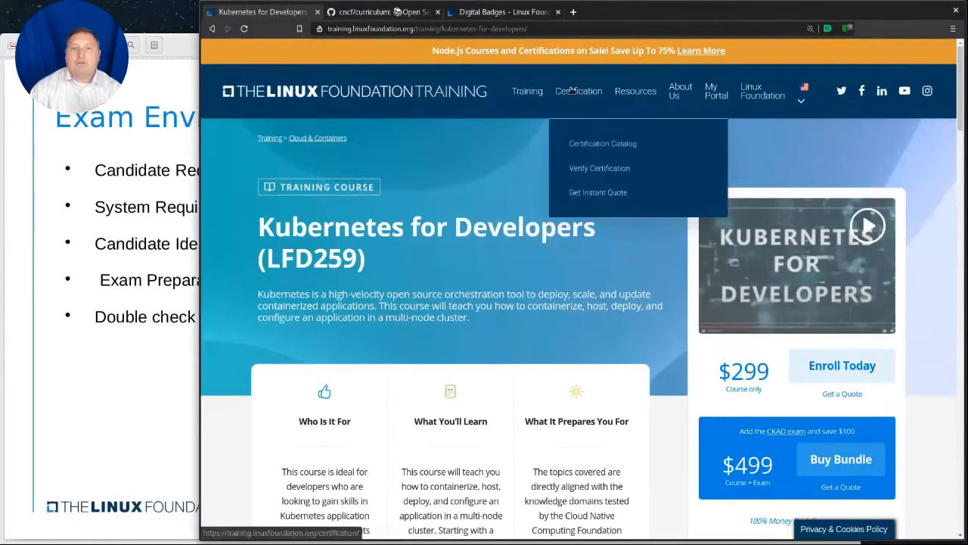
# - From the Certification Catalog, open the CKA certification page and expand its Storage domain
pyautogui.click(573, 144)
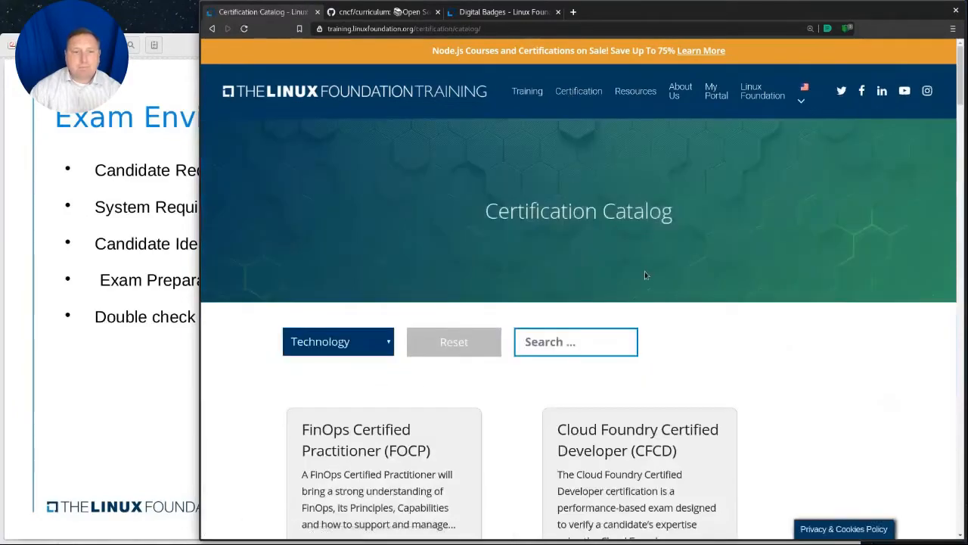
pyautogui.scroll(-3, 644, 271)
pyautogui.scroll(-3, 711, 333)
pyautogui.scroll(-3, 711, 349)
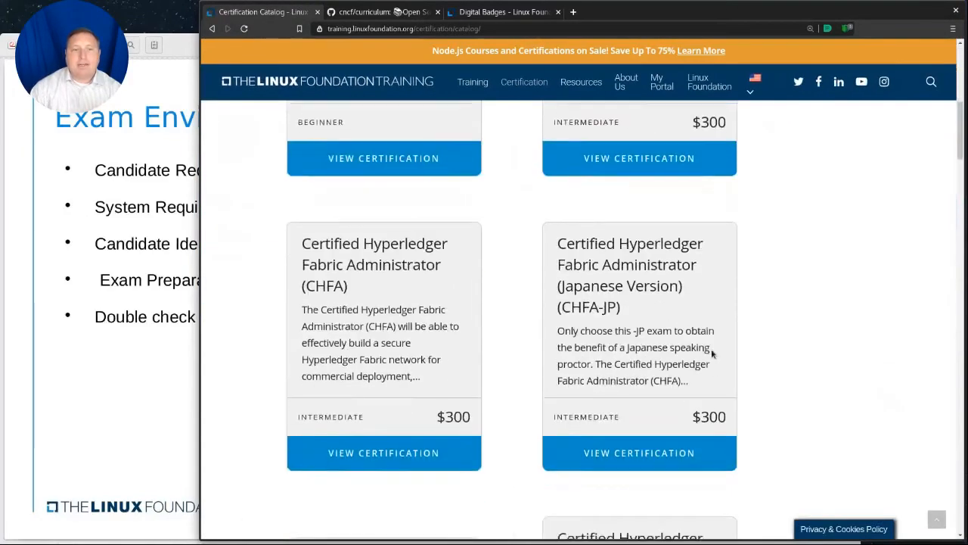
pyautogui.scroll(-4, 711, 349)
pyautogui.scroll(-4, 711, 356)
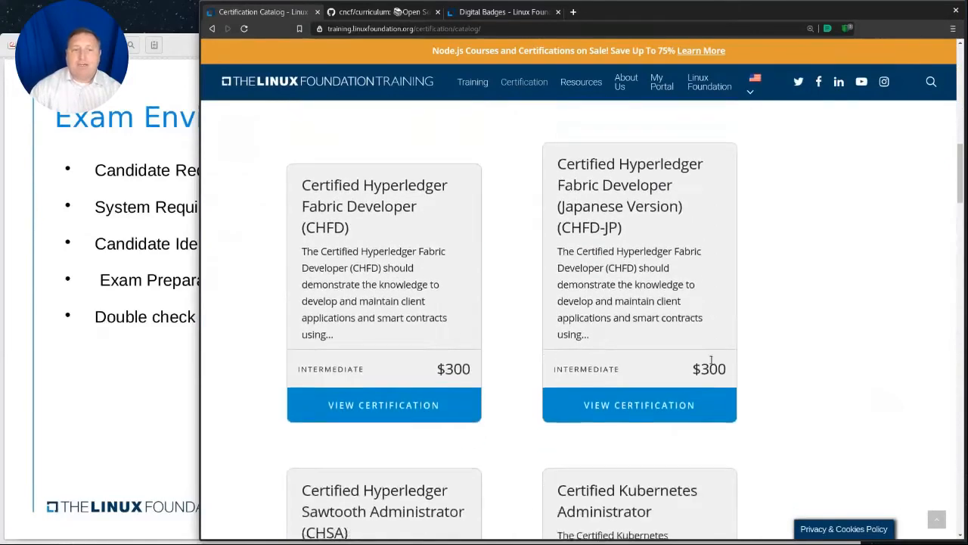
pyautogui.scroll(-3, 711, 359)
pyautogui.scroll(-3, 711, 359)
pyautogui.scroll(-2, 711, 359)
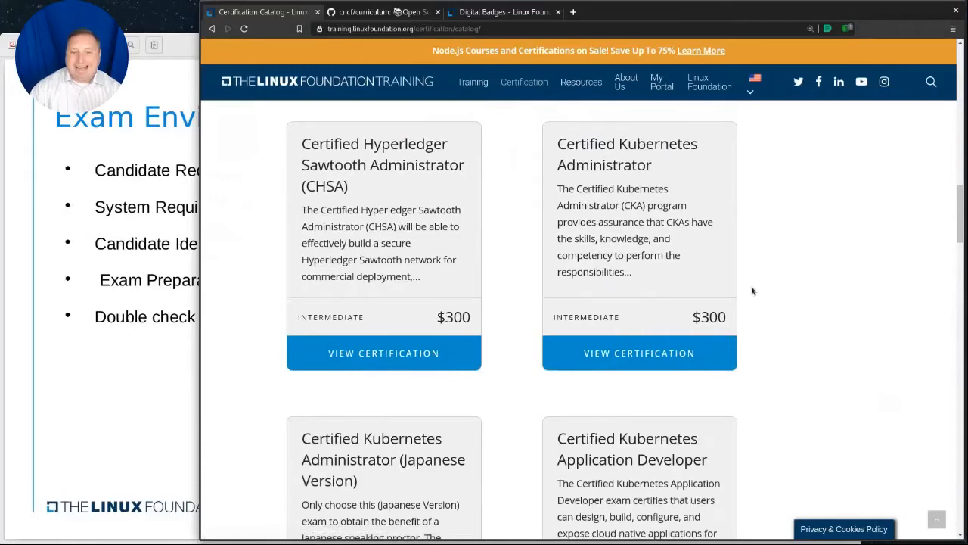
pyautogui.click(626, 354)
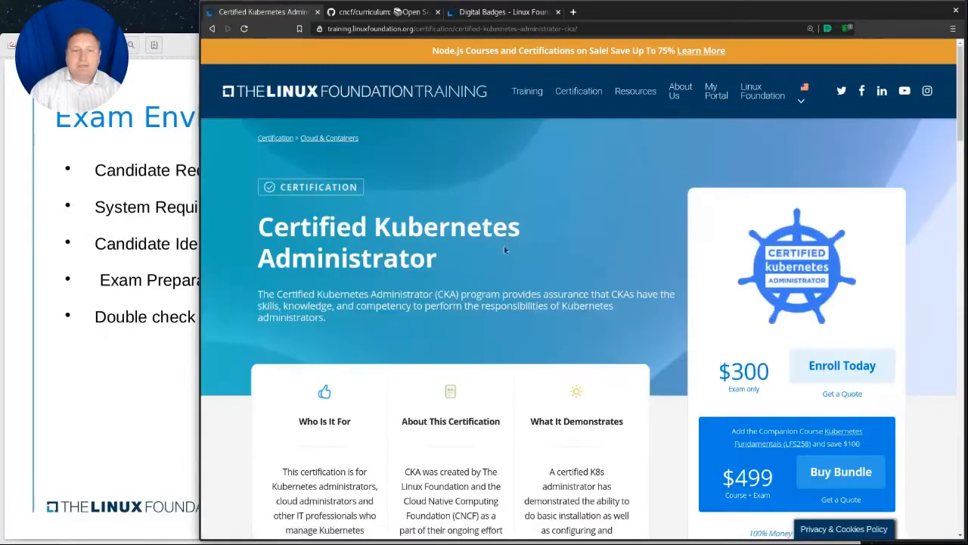
pyautogui.scroll(-3, 503, 246)
pyautogui.scroll(-2, 486, 239)
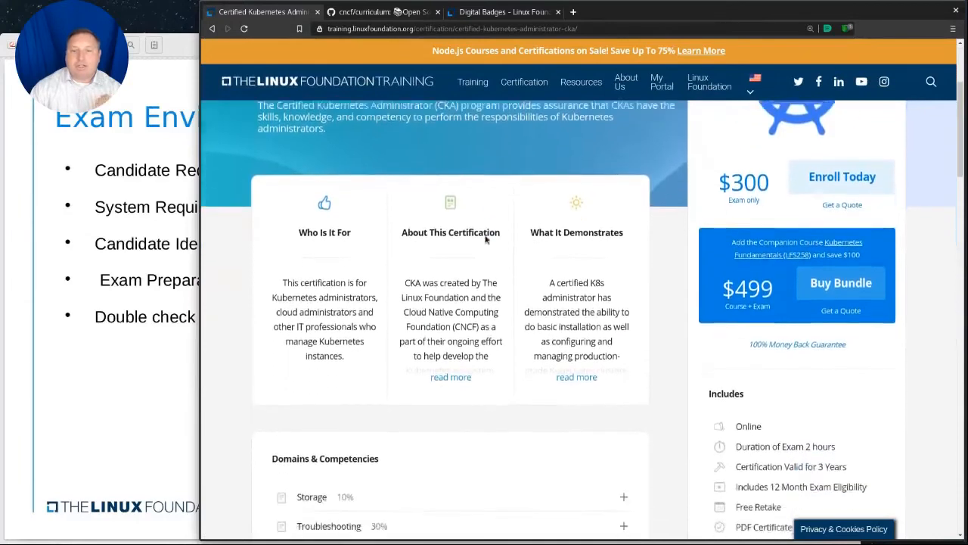
pyautogui.scroll(-1, 486, 241)
pyautogui.scroll(-2, 486, 241)
pyautogui.scroll(-1, 487, 241)
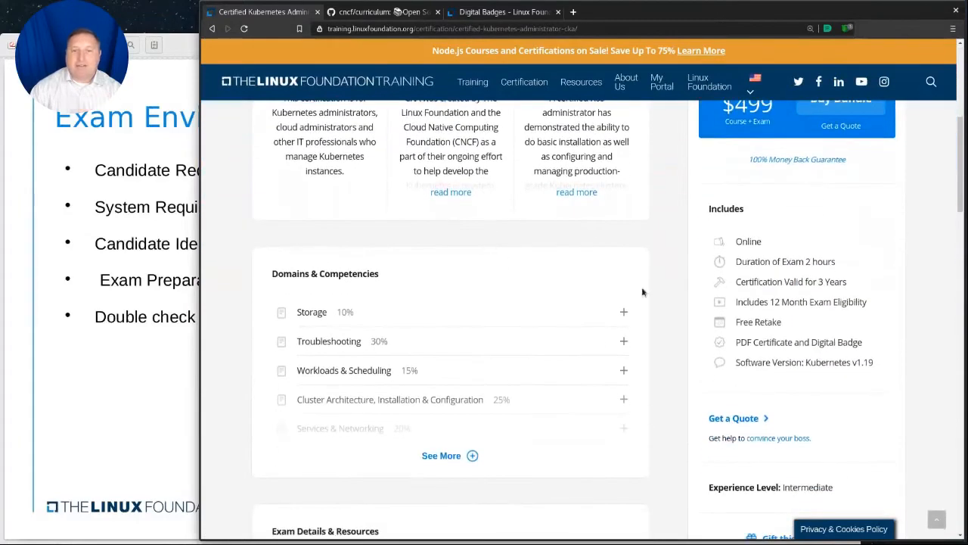
pyautogui.click(624, 311)
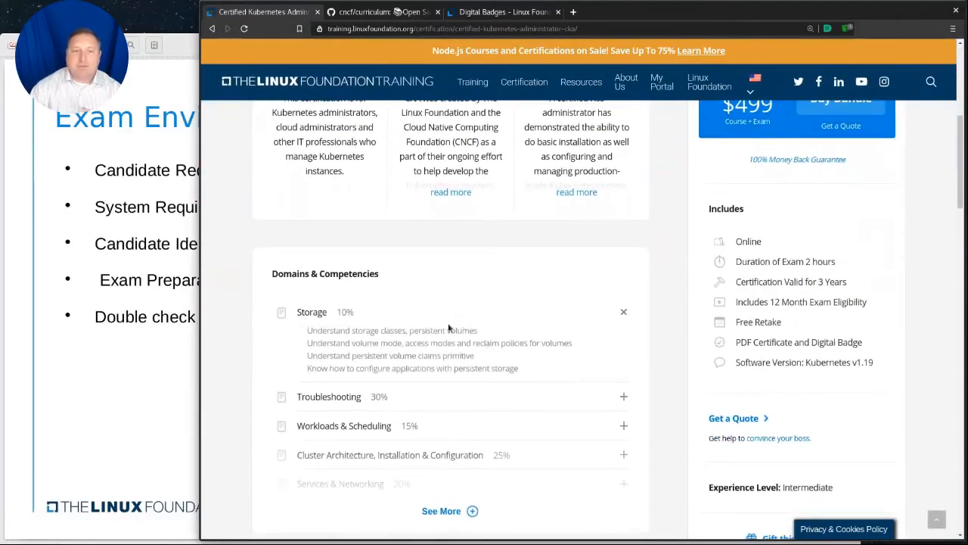
pyautogui.scroll(-3, 447, 327)
pyautogui.scroll(-1, 540, 330)
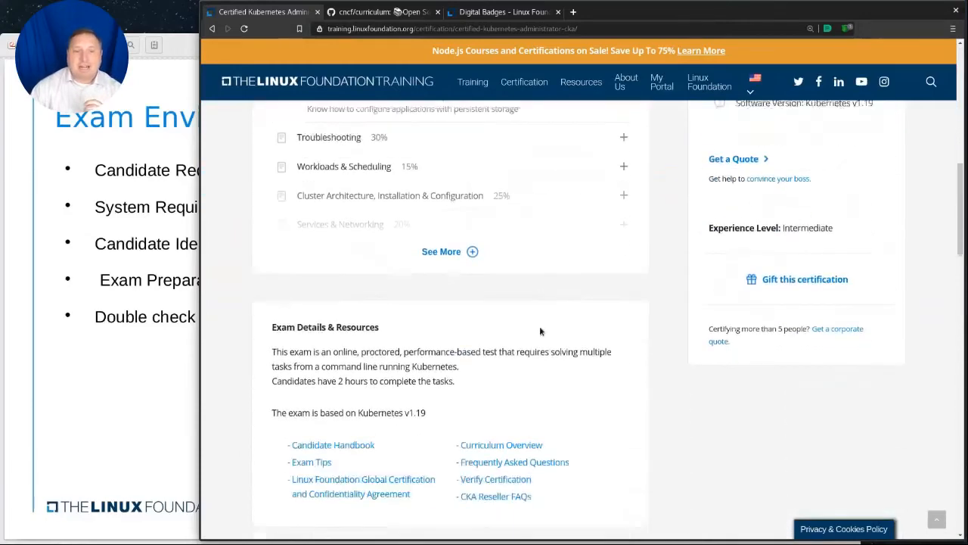
pyautogui.scroll(-2, 539, 331)
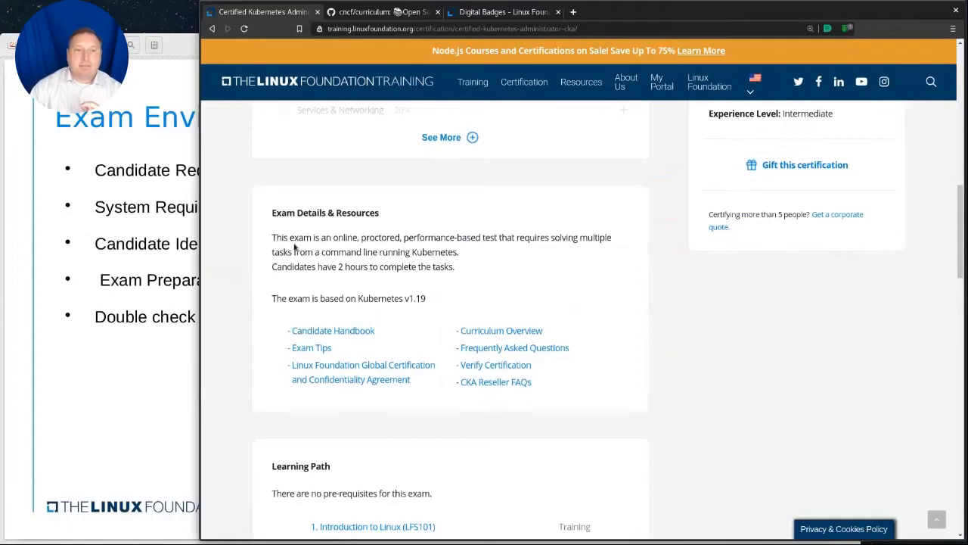
# - Highlight 'online, proctored, performance-based' and open the Candidate Handbook
pyautogui.moveTo(320, 237); pyautogui.dragTo(481, 237)
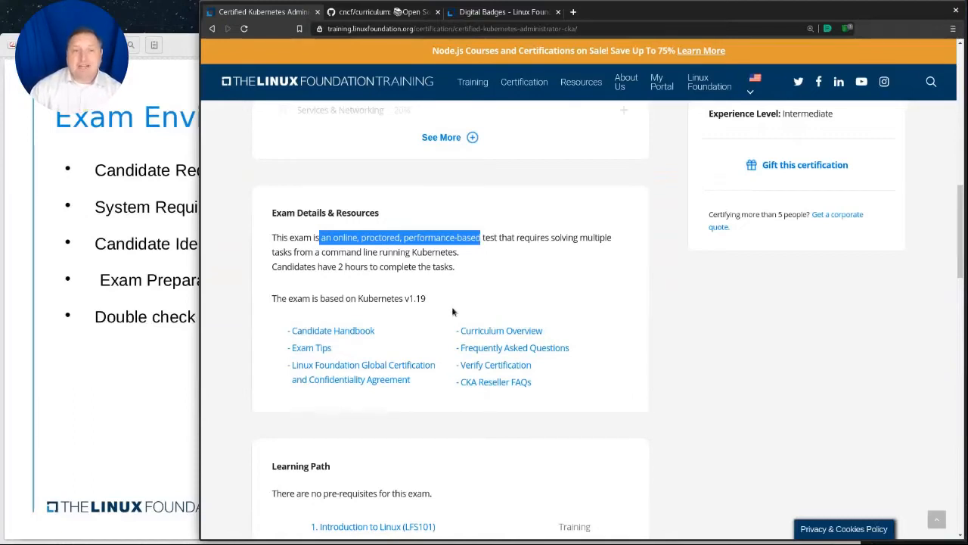
pyautogui.click(359, 337)
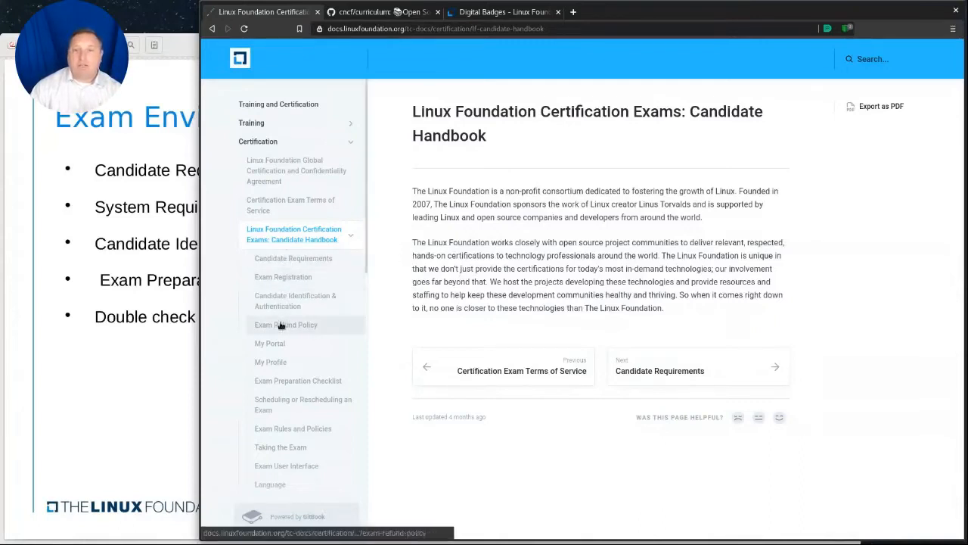
# - Open the handbook's Candidate Requirements page with proctoring and system requirements
pyautogui.click(292, 261)
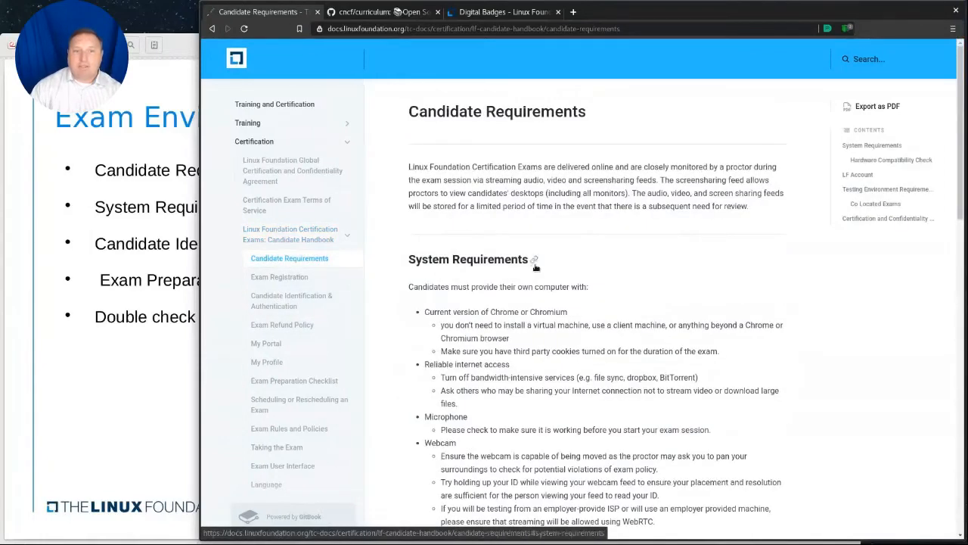
pyautogui.scroll(-2, 535, 280)
pyautogui.scroll(-2, 535, 279)
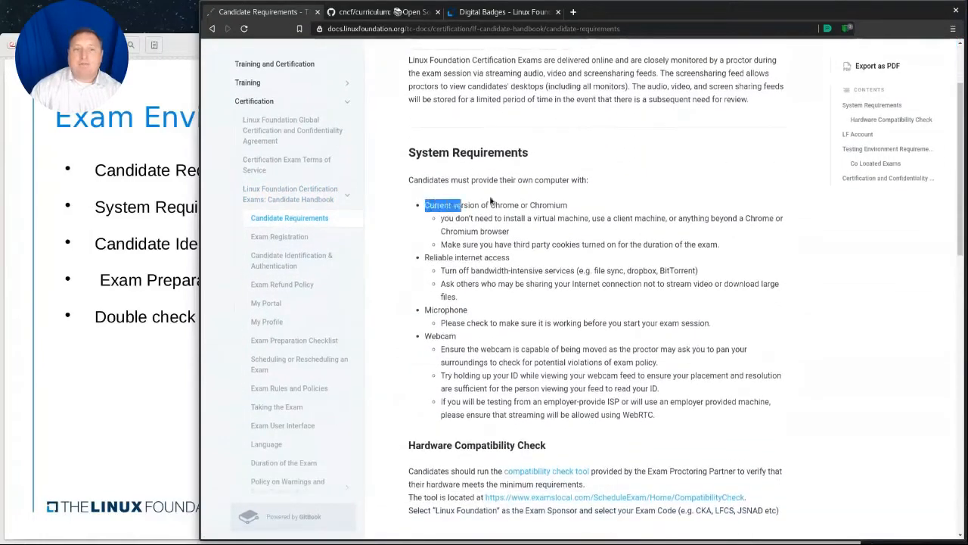
# - Emphasise the Chrome/Chromium requirement, the Hardware Compatibility Check and the webcam panning requirement
pyautogui.moveTo(425, 205); pyautogui.dragTo(569, 205)
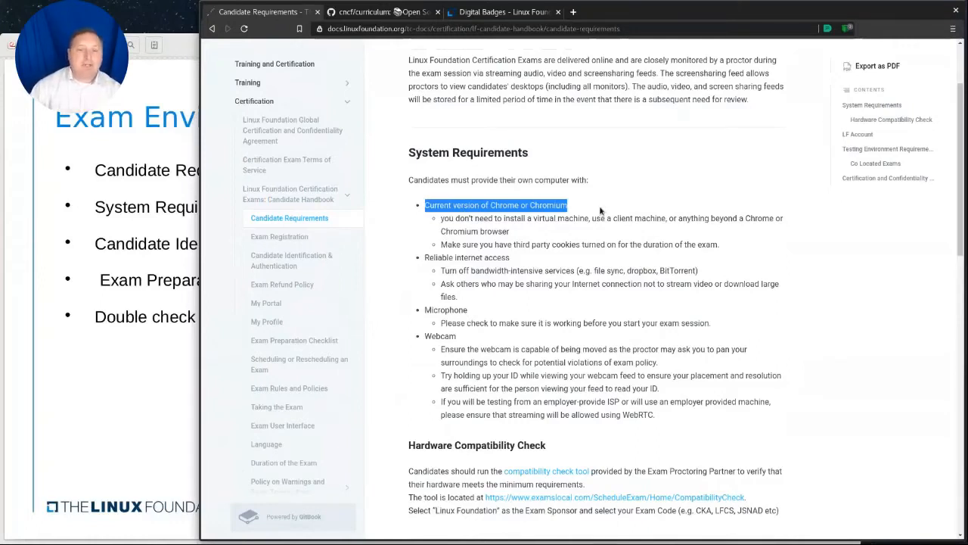
pyautogui.moveTo(409, 448); pyautogui.dragTo(551, 445)
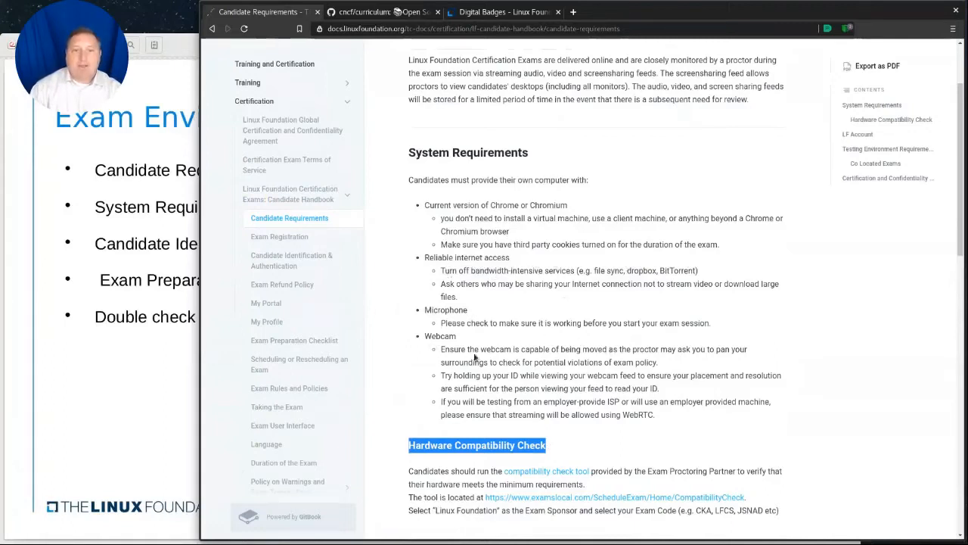
pyautogui.moveTo(481, 349); pyautogui.dragTo(677, 361)
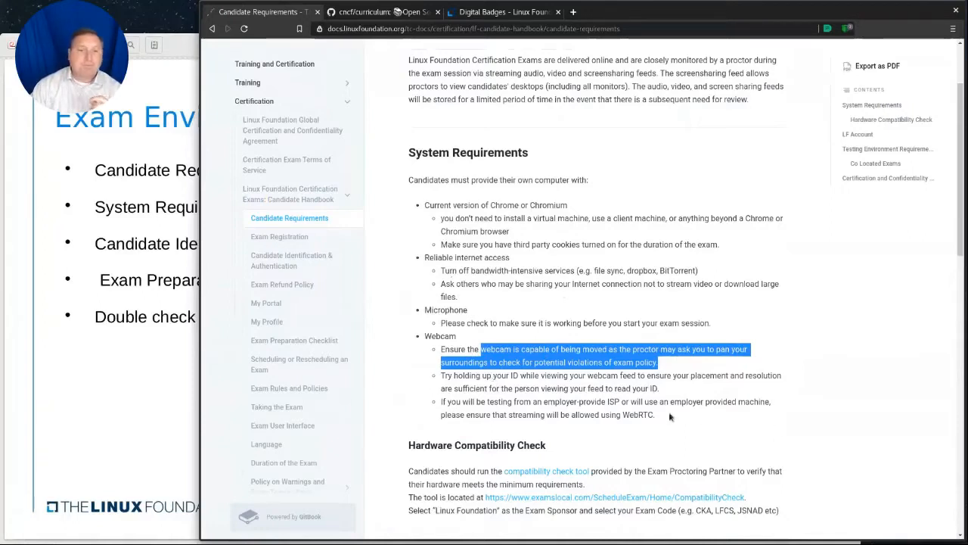
pyautogui.scroll(-2, 614, 383)
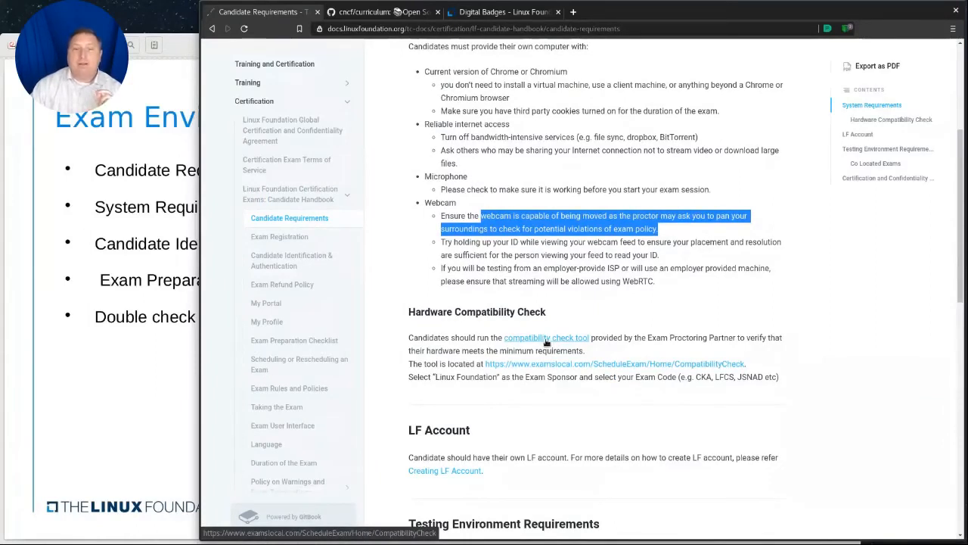
# - Show the exam-prep slide deck briefly, return to Candidate Requirements and move to the Exam Preparation Checklist page
pyautogui.click(165, 256)
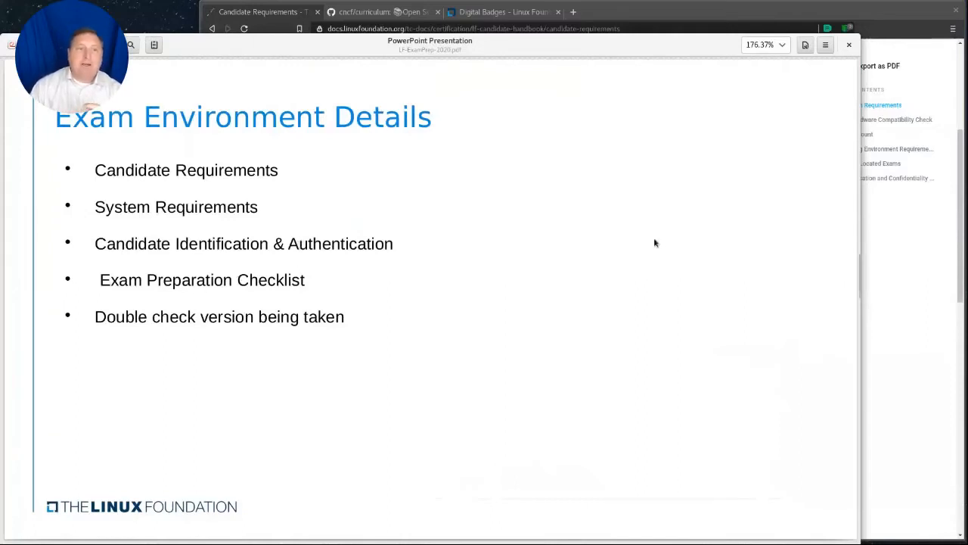
pyautogui.click(929, 306)
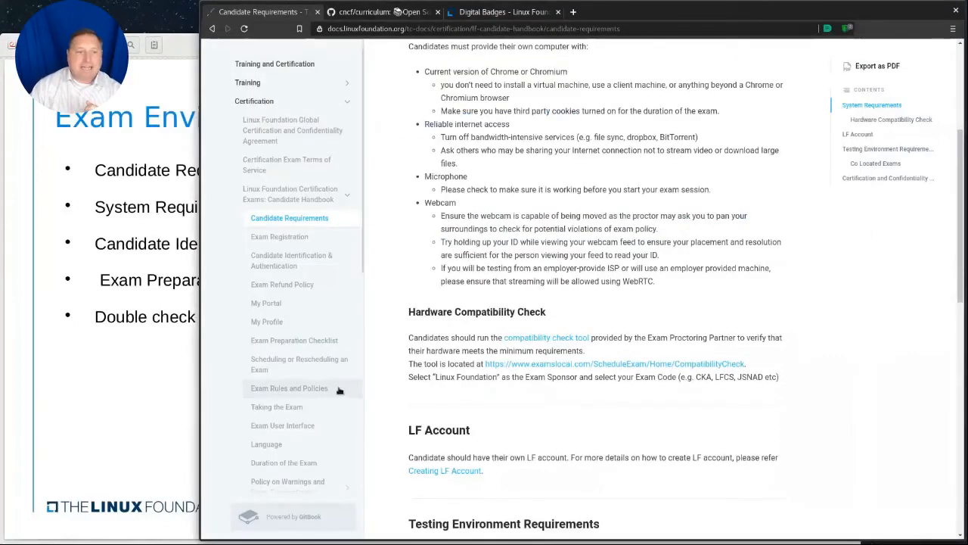
pyautogui.click(283, 340)
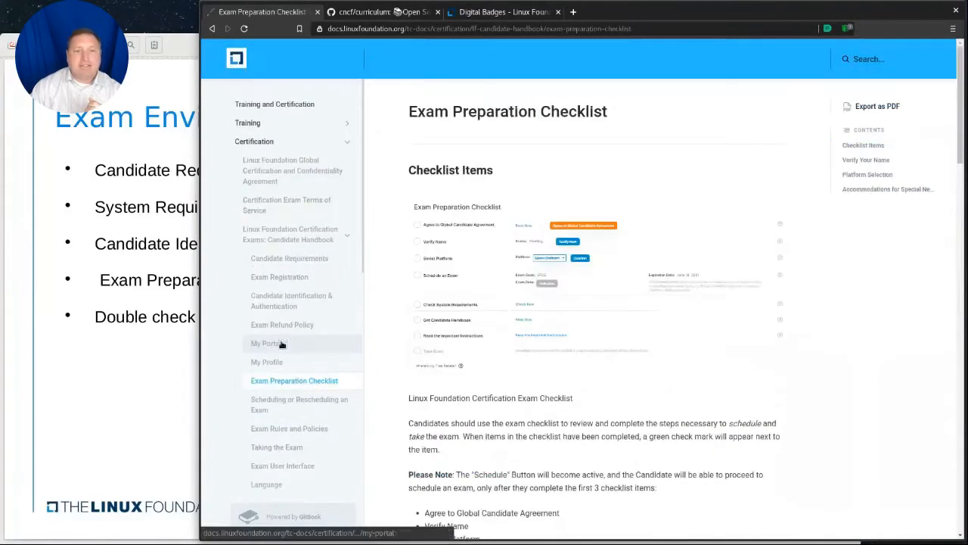
pyautogui.click(458, 241)
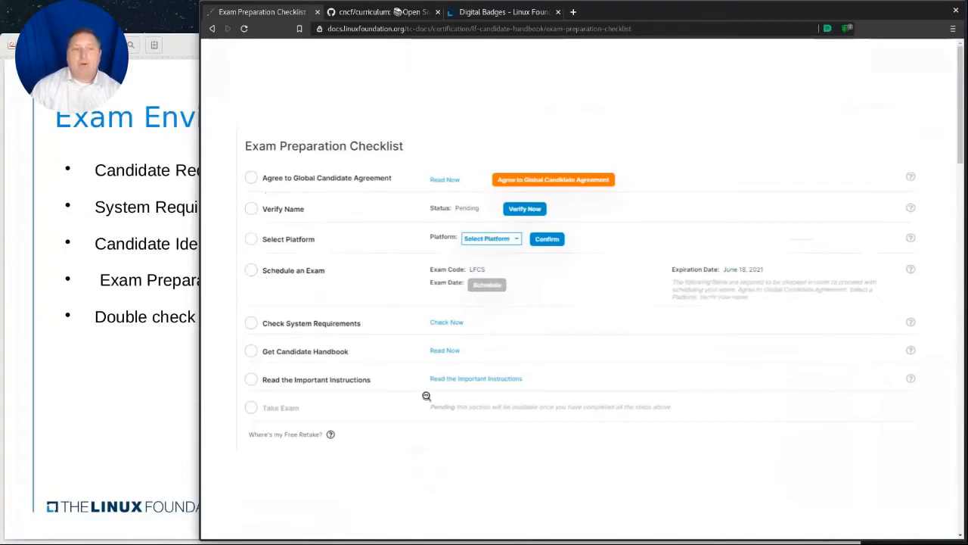
pyautogui.click(213, 29)
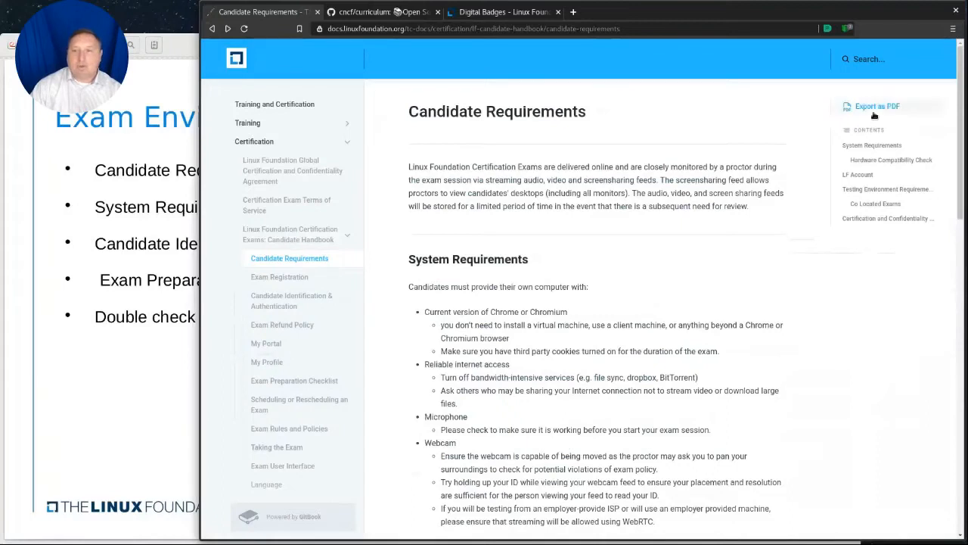
pyautogui.click(873, 108)
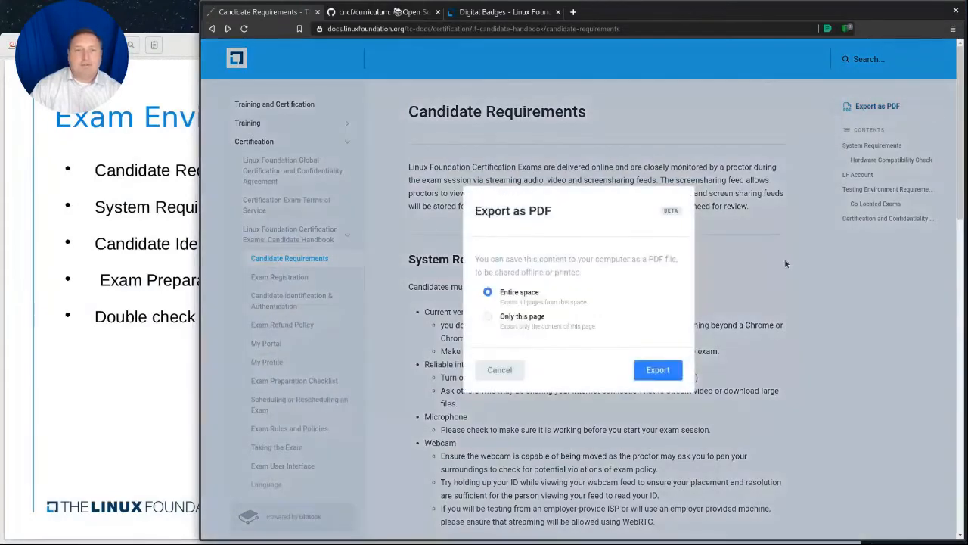
pyautogui.click(658, 370)
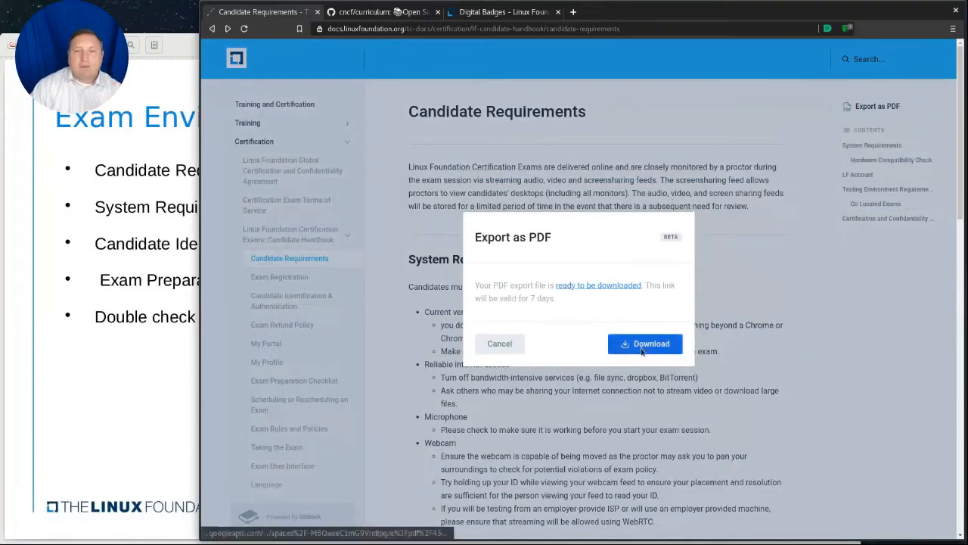
pyautogui.click(644, 344)
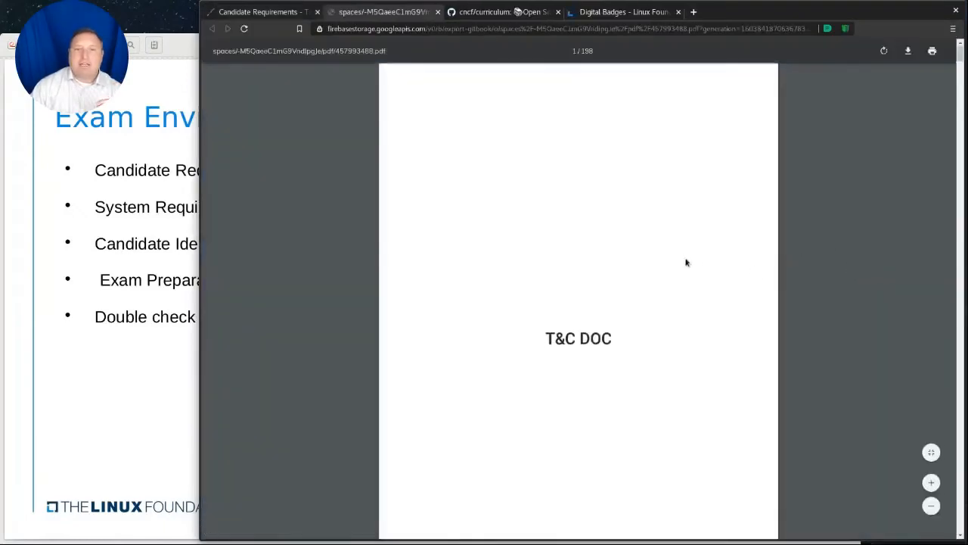
pyautogui.scroll(-5, 684, 306)
pyautogui.scroll(-5, 684, 306)
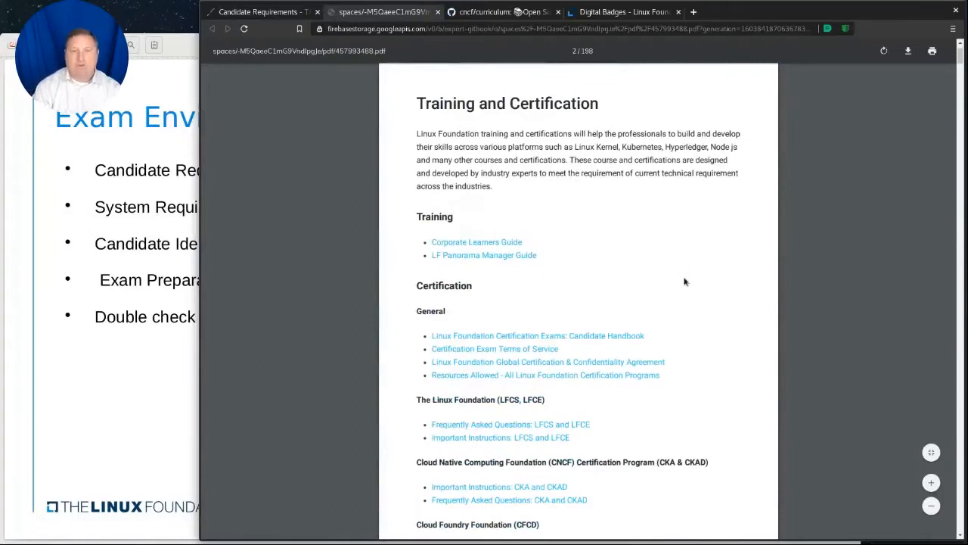
pyautogui.hotkey('ctrl', 'f')
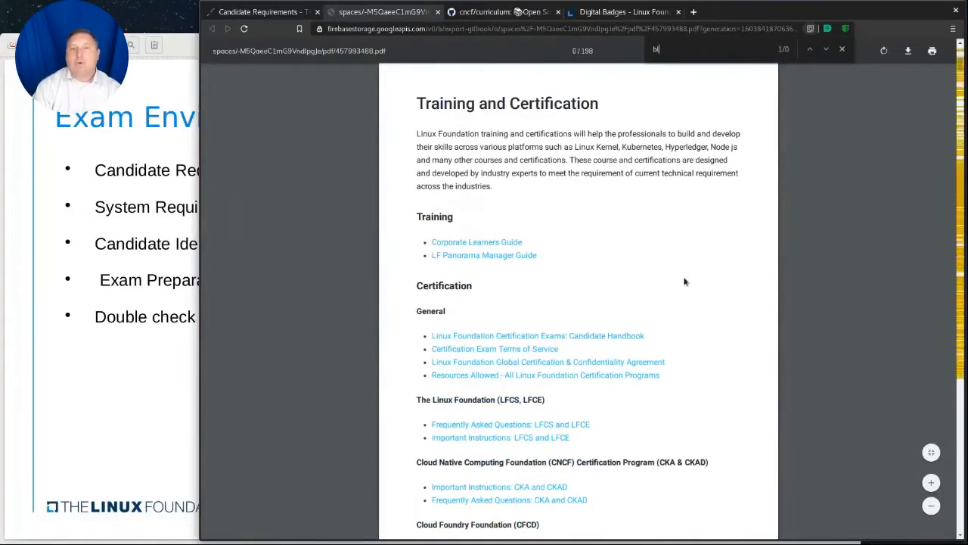
pyautogui.write('blog')
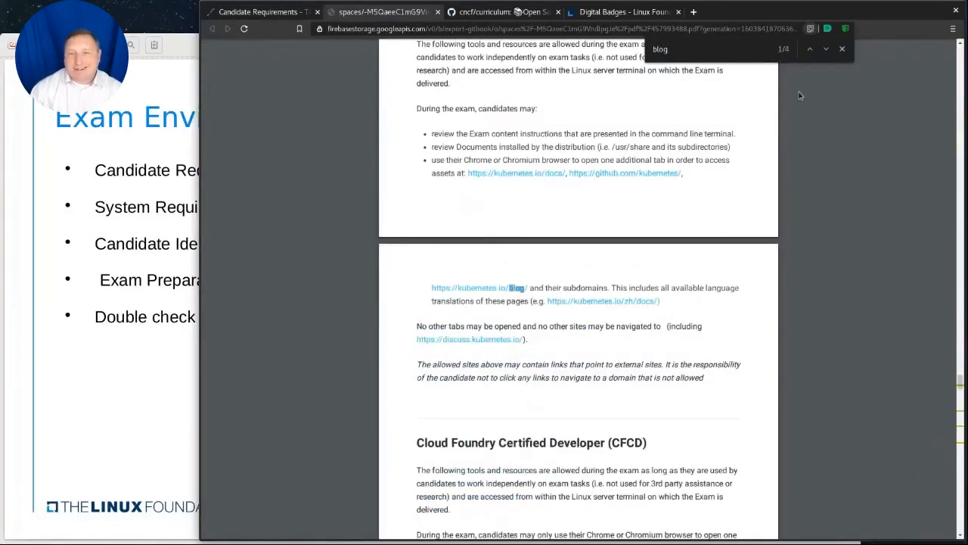
pyautogui.click(843, 50)
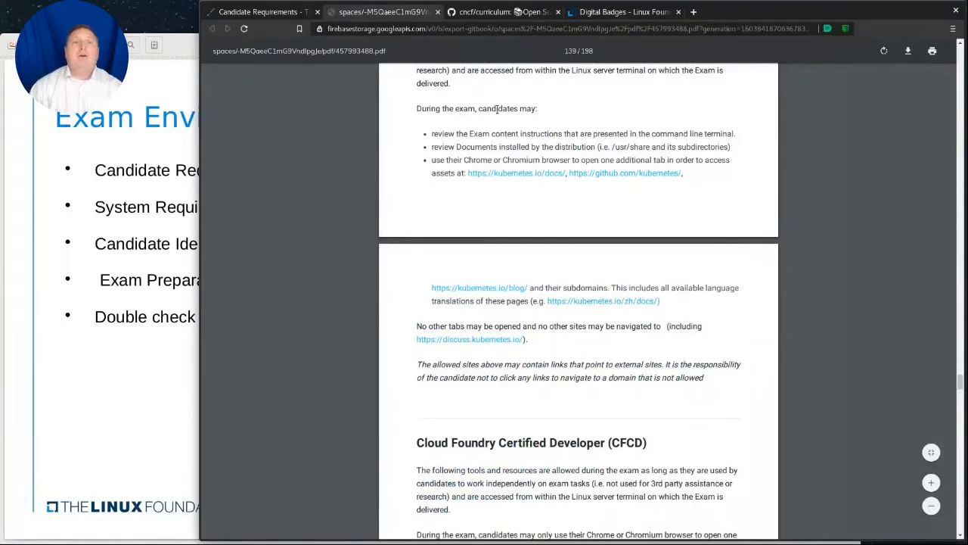
pyautogui.click(568, 51)
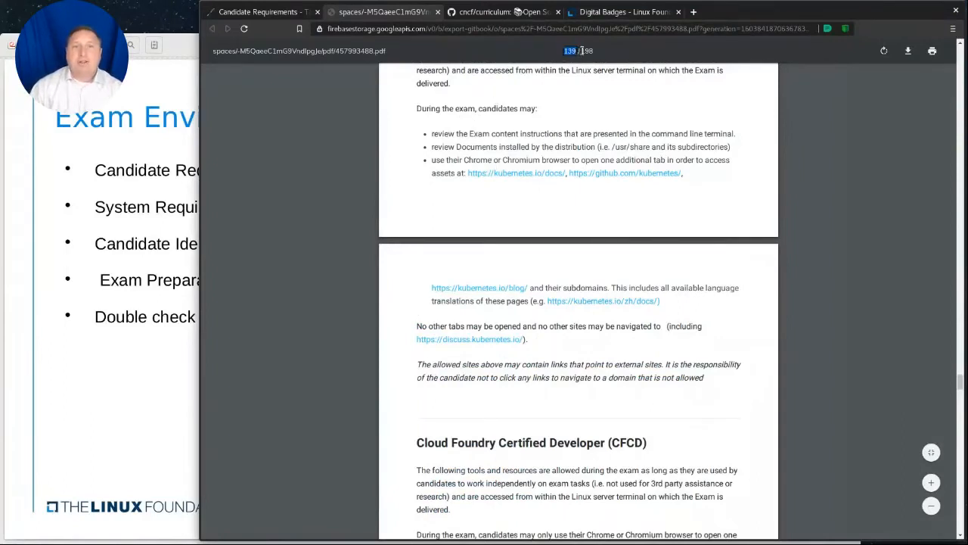
pyautogui.click(651, 223)
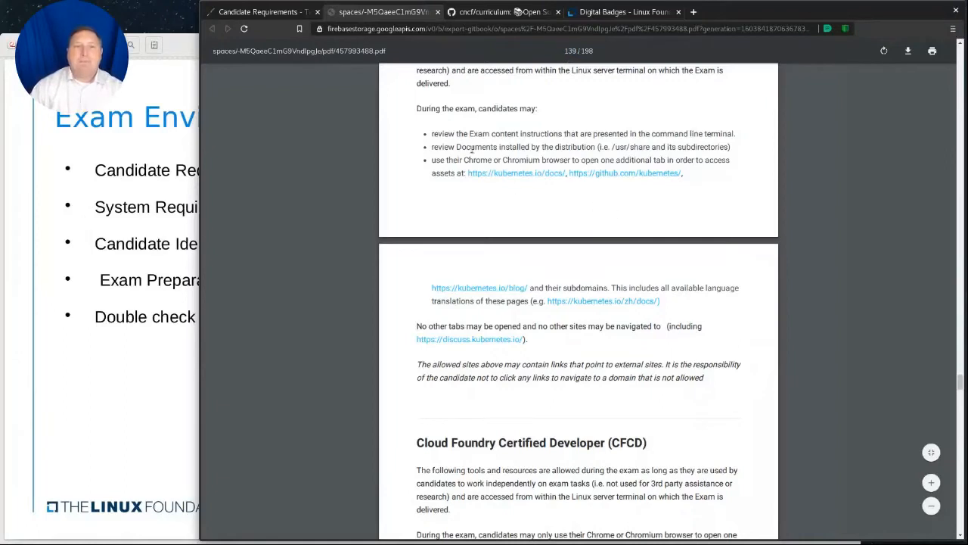
pyautogui.moveTo(456, 108); pyautogui.dragTo(535, 108)
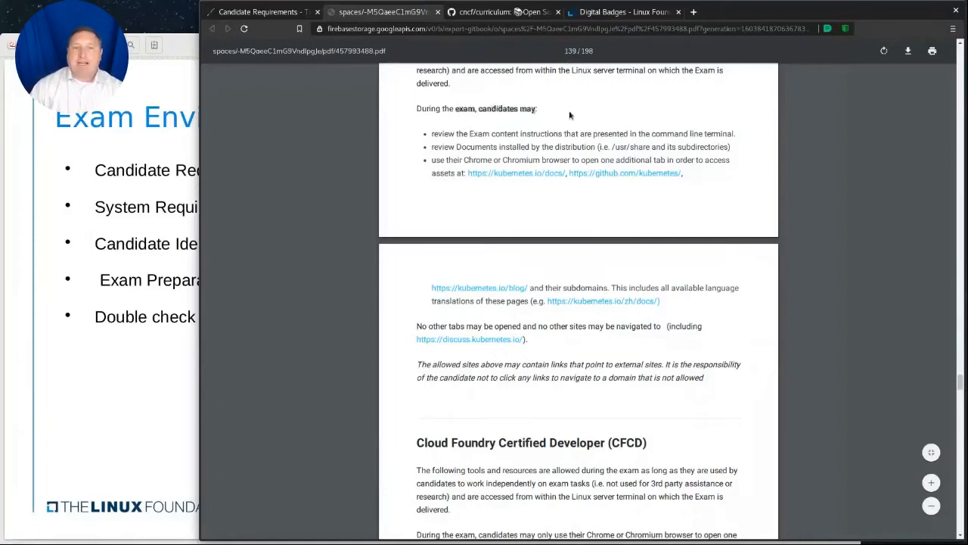
pyautogui.click(491, 127)
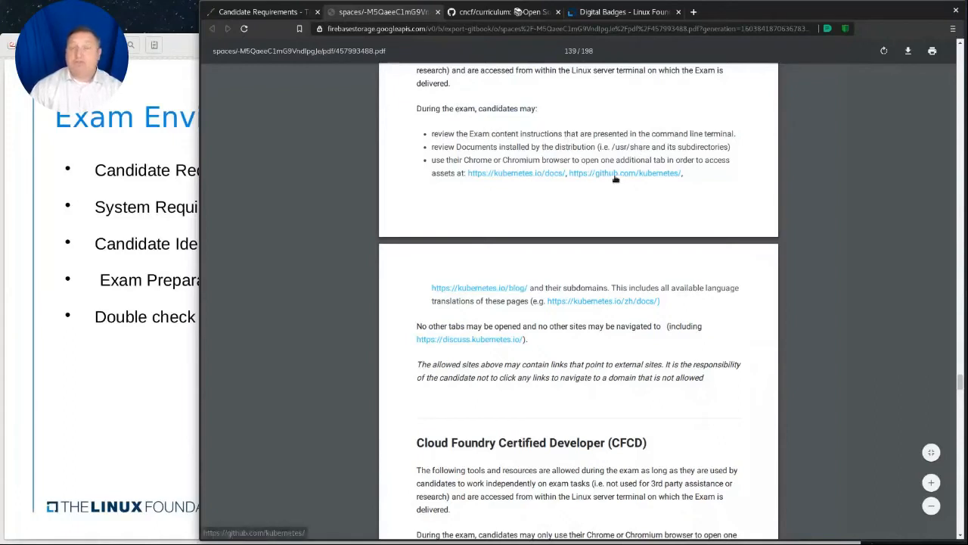
pyautogui.moveTo(462, 159); pyautogui.dragTo(560, 160)
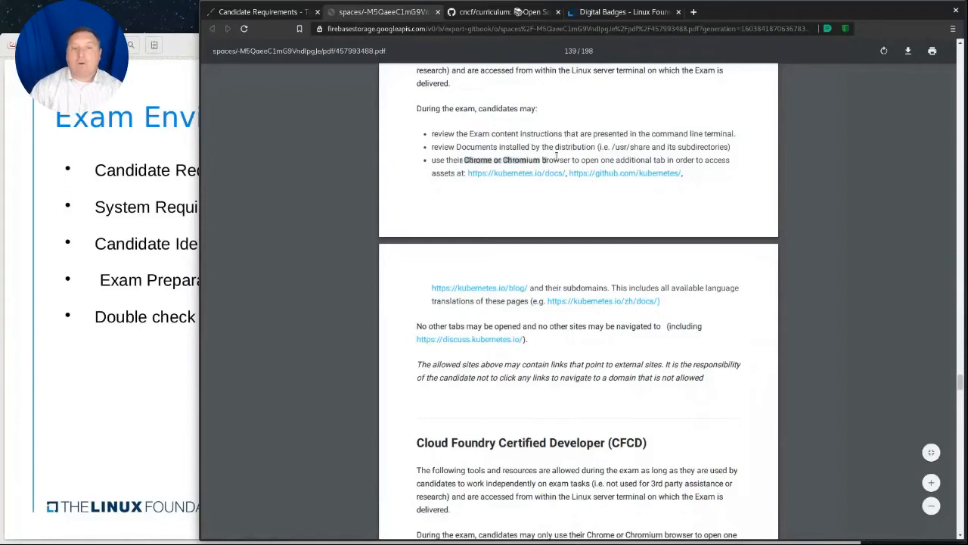
pyautogui.click(622, 204)
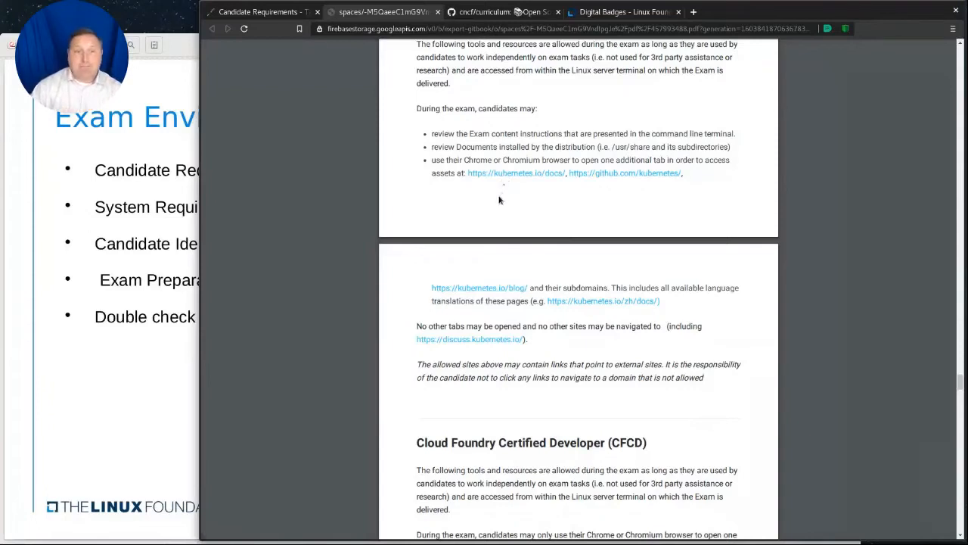
# - Raise the Exam Environment Details slide, emphasise 'Double check', clear it and advance to the next slide
pyautogui.click(193, 373)
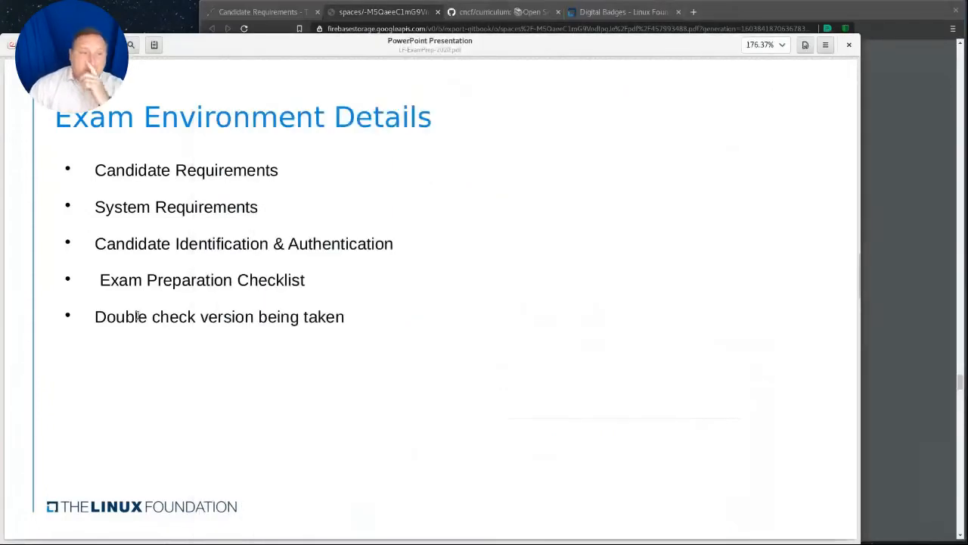
pyautogui.moveTo(96, 317); pyautogui.dragTo(196, 318)
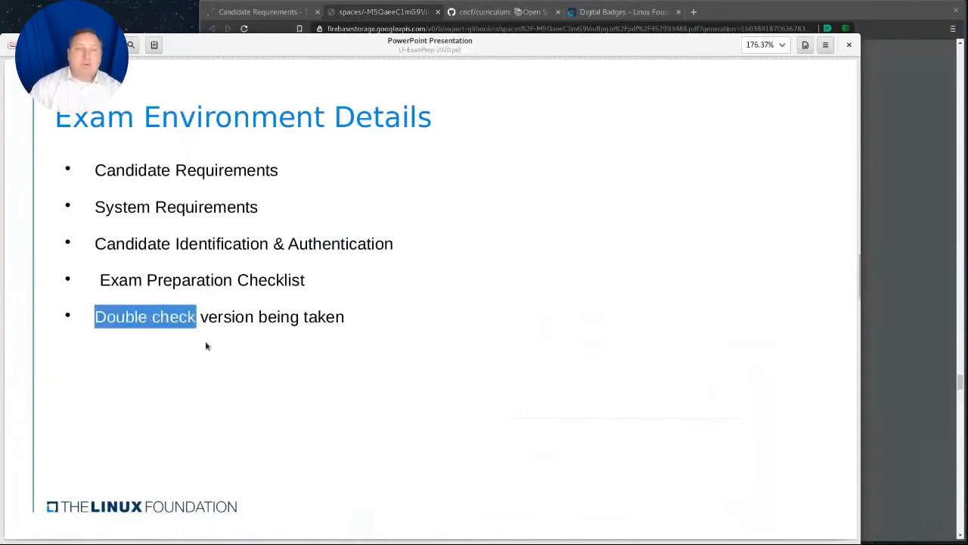
pyautogui.click(338, 392)
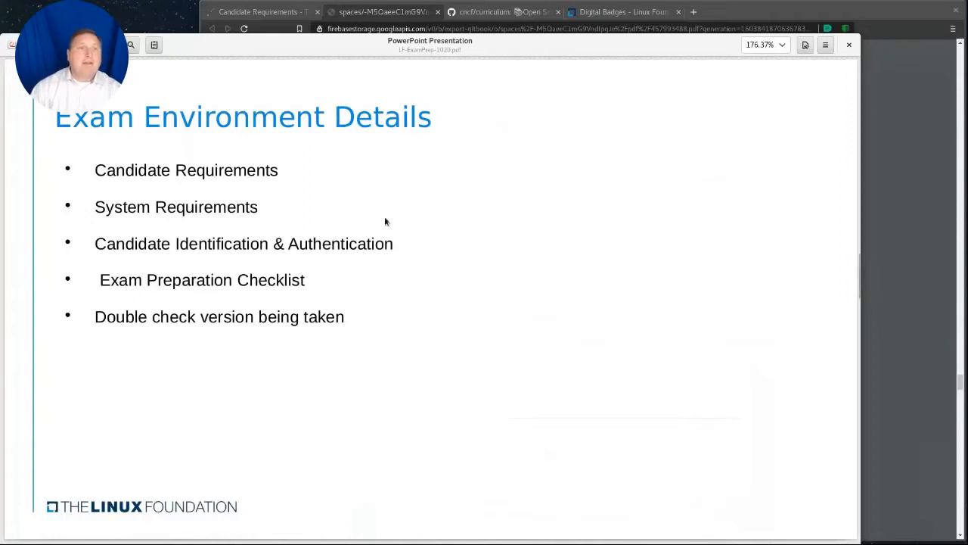
pyautogui.press('pagedown')
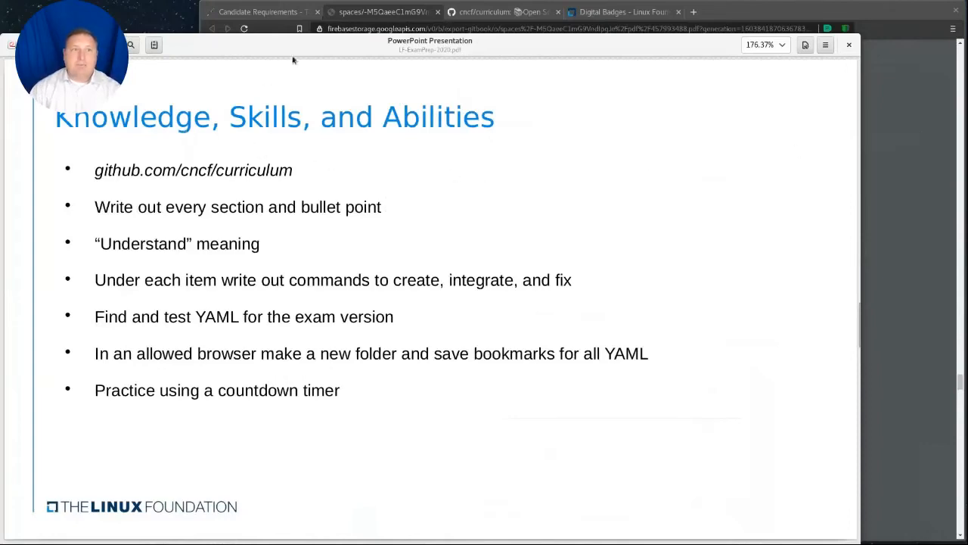
# - Bring the browser with the Candidate Handbook back in front of the slide deck
pyautogui.click(259, 12)
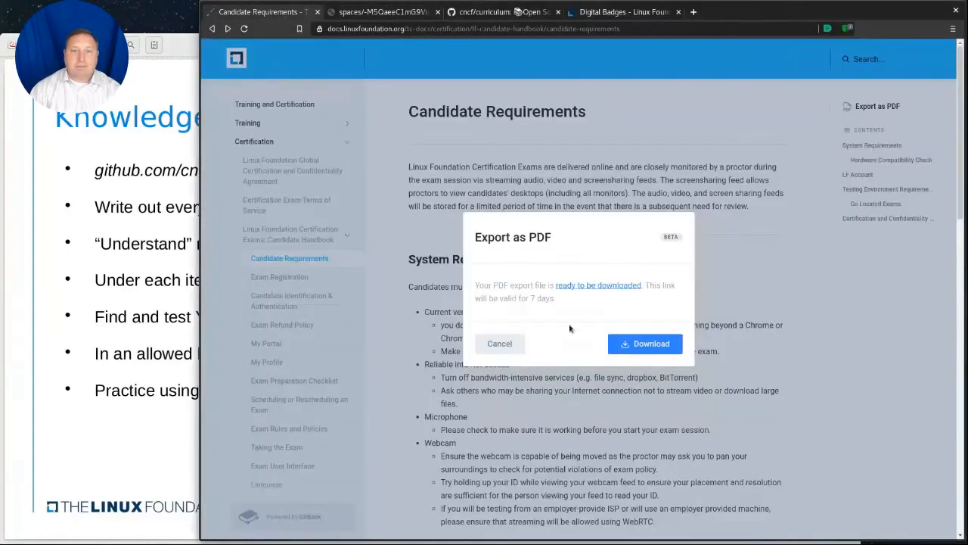
# - Dismiss the Export as PDF prompt, go back a page and switch to the cncf/curriculum GitHub tab
pyautogui.click(499, 344)
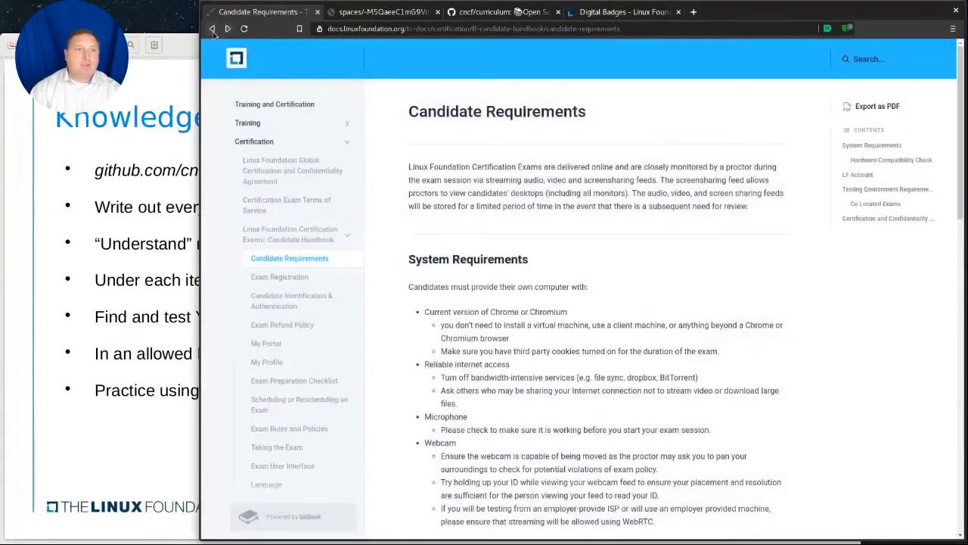
pyautogui.click(213, 28)
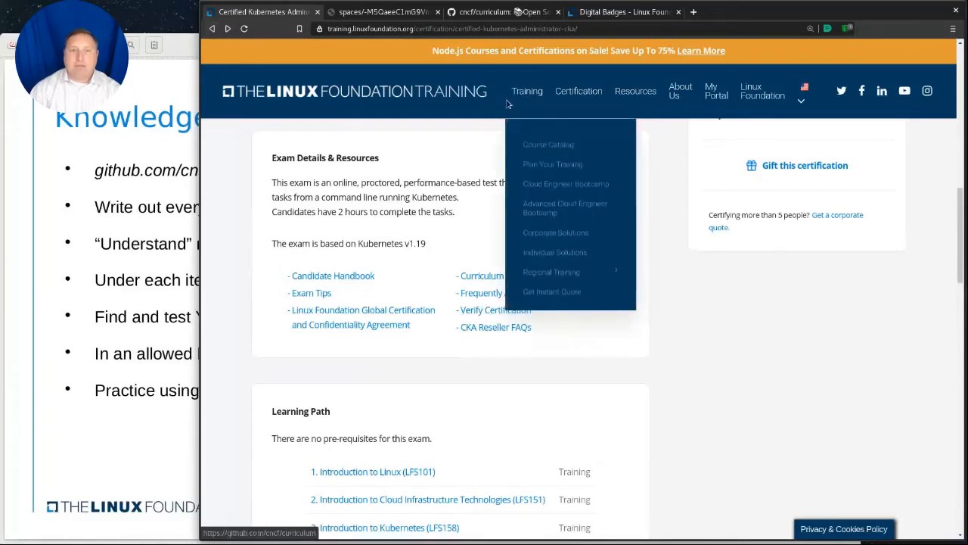
pyautogui.click(484, 11)
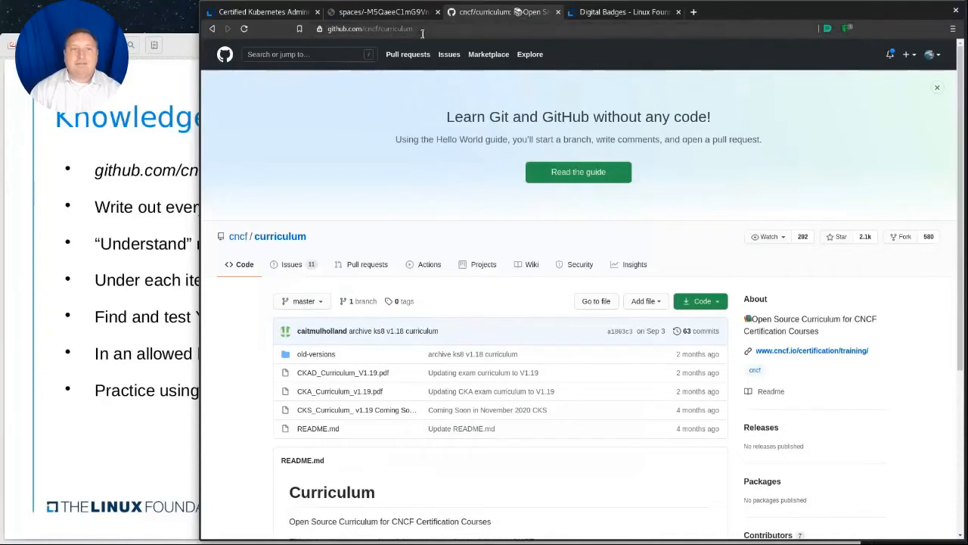
pyautogui.click(149, 147)
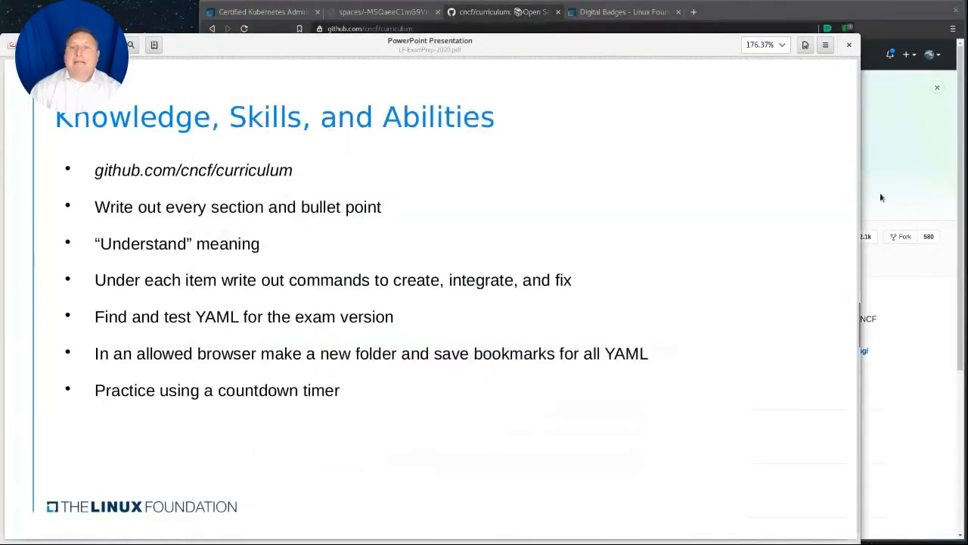
pyautogui.click(908, 302)
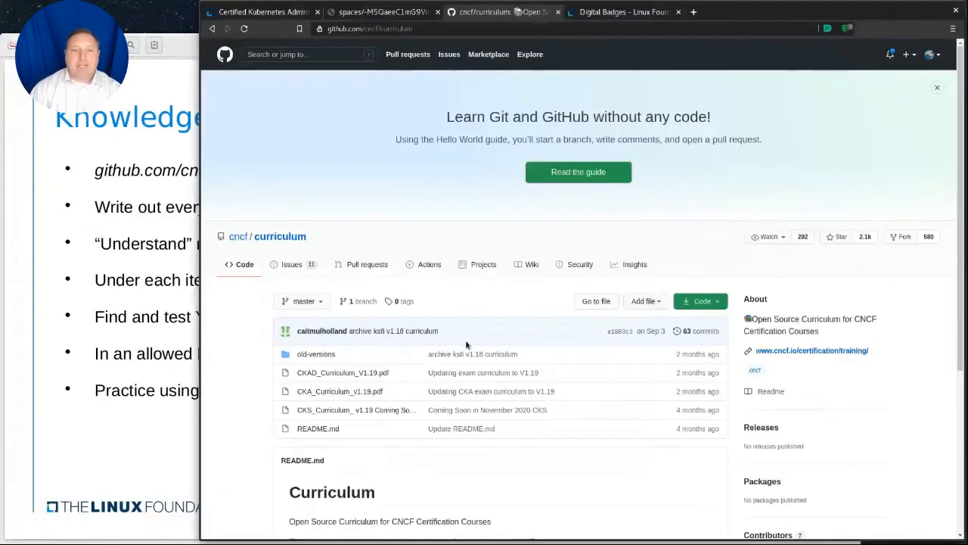
pyautogui.scroll(-3, 466, 340)
pyautogui.scroll(-3, 465, 303)
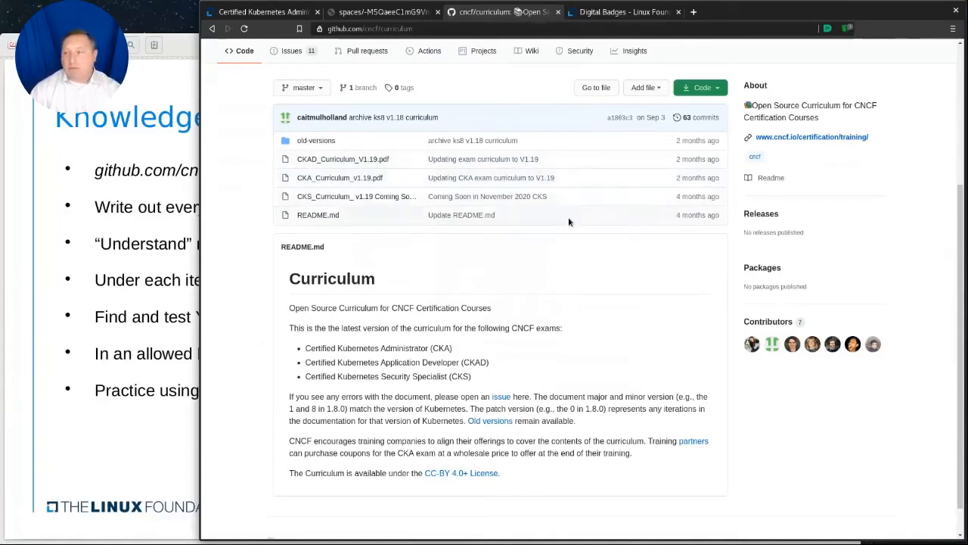
pyautogui.click(329, 160)
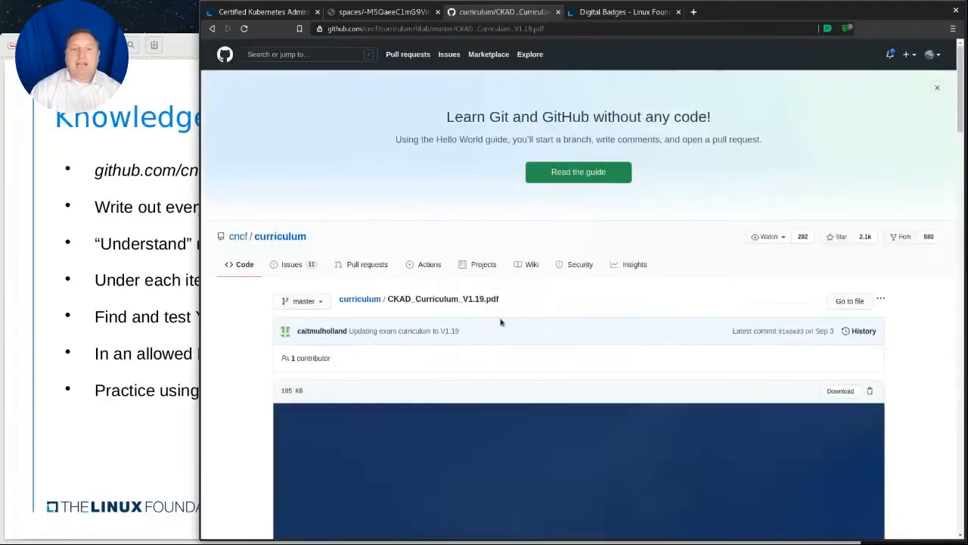
pyautogui.scroll(-2, 547, 370)
pyautogui.scroll(-3, 548, 378)
pyautogui.scroll(-3, 547, 385)
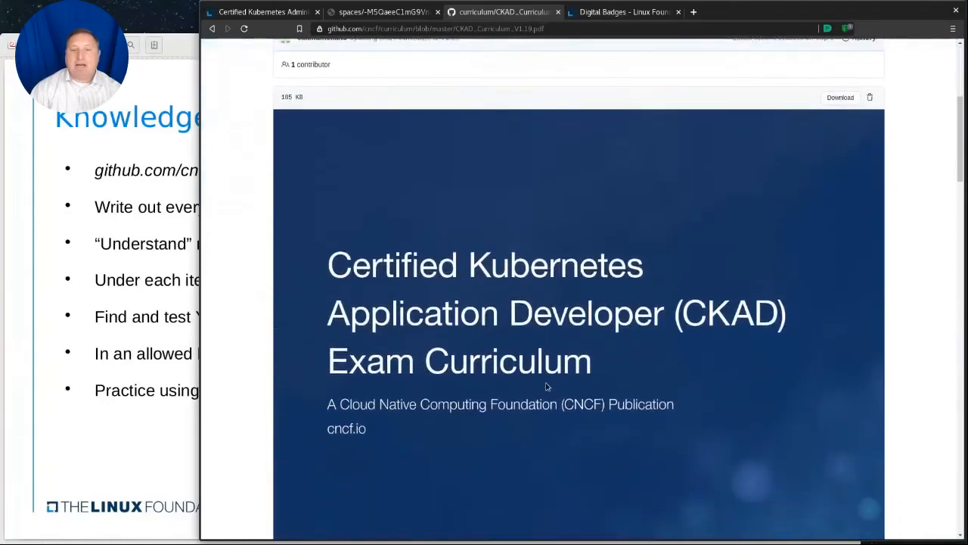
pyautogui.scroll(-2, 548, 386)
pyautogui.scroll(-2, 547, 386)
pyautogui.scroll(-2, 547, 387)
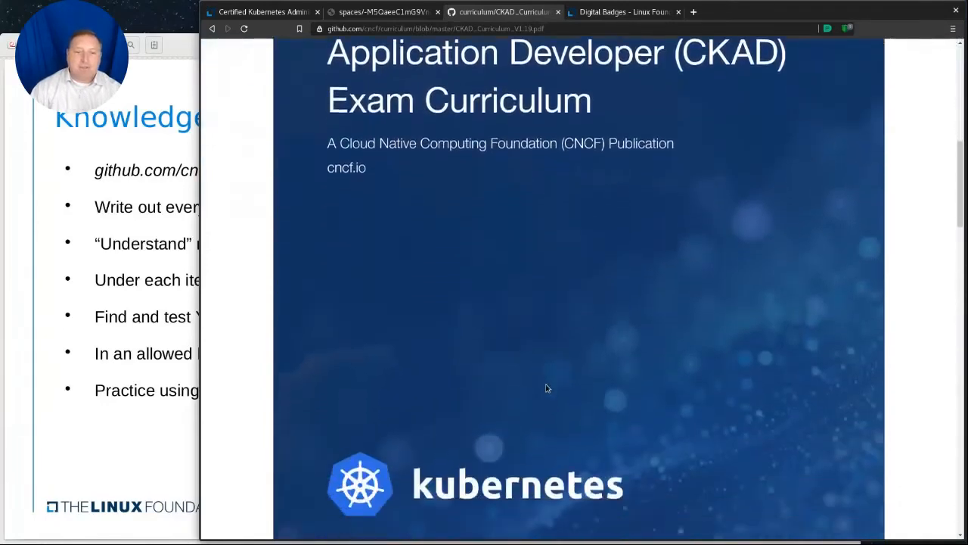
pyautogui.scroll(-3, 547, 388)
pyautogui.scroll(-3, 547, 388)
pyautogui.scroll(-2, 547, 388)
pyautogui.scroll(-2, 547, 388)
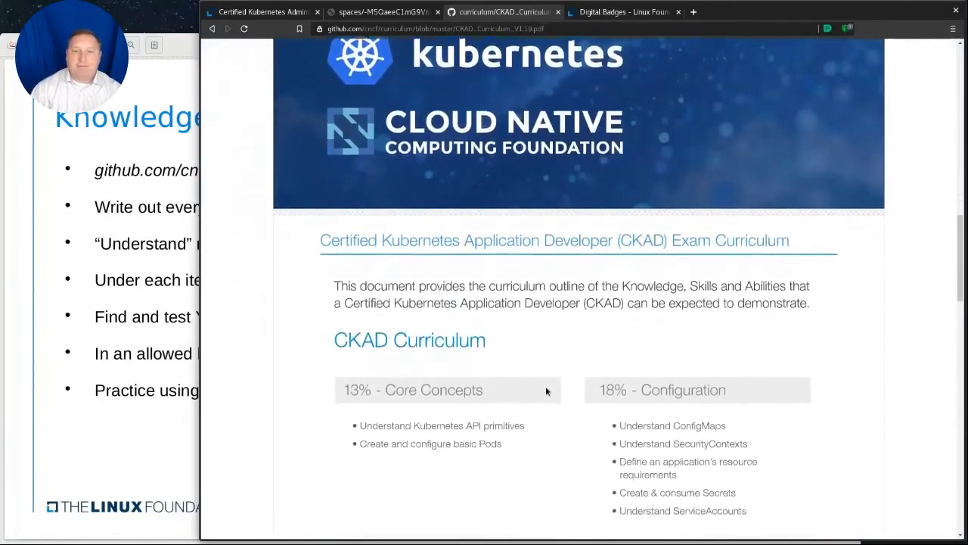
pyautogui.scroll(-2, 547, 389)
pyautogui.scroll(-2, 547, 388)
pyautogui.scroll(-1, 547, 384)
pyautogui.scroll(-1, 547, 381)
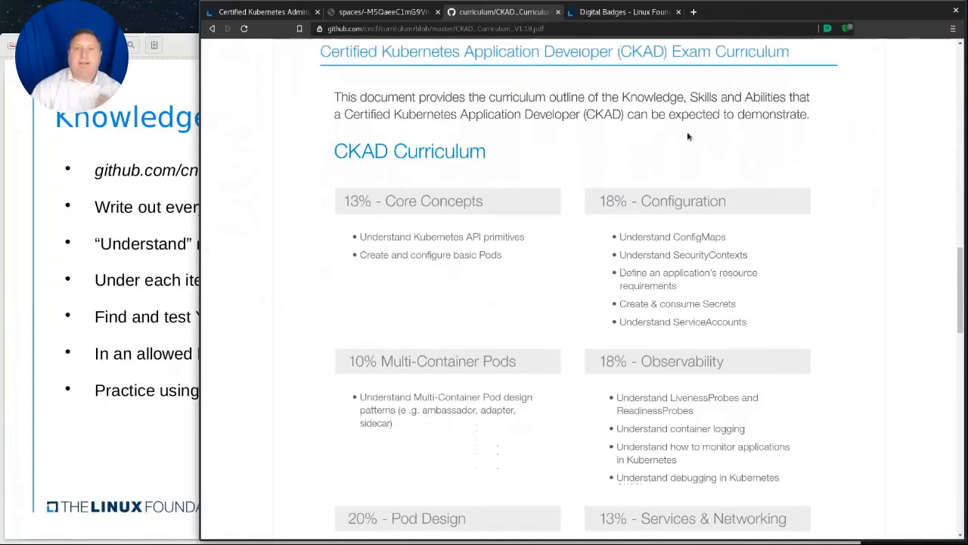
# - Bring the Knowledge, Skills, and Abilities slide back in front of the CKAD curriculum PDF
pyautogui.click(126, 234)
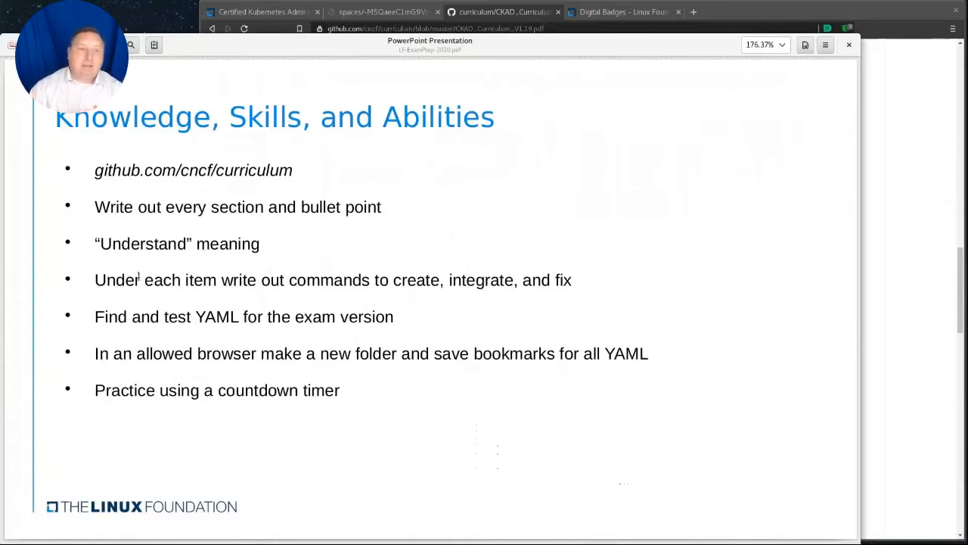
# - Emphasise the 'write out commands' bullet on the Knowledge, Skills, and Abilities slide
pyautogui.moveTo(233, 280); pyautogui.dragTo(307, 279)
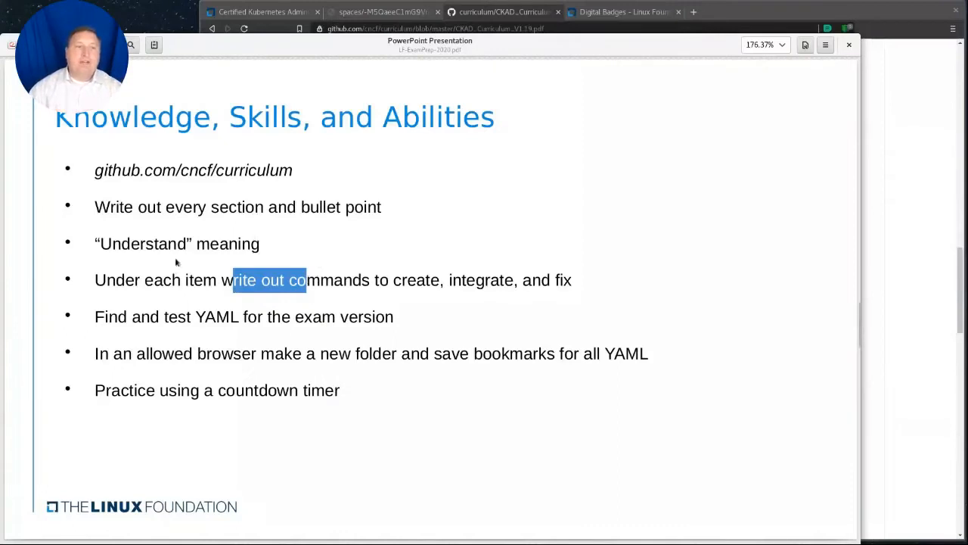
# - Highlight the word 'Understand' on the slide, then raise the CKAD curriculum browser window
pyautogui.click(119, 247)
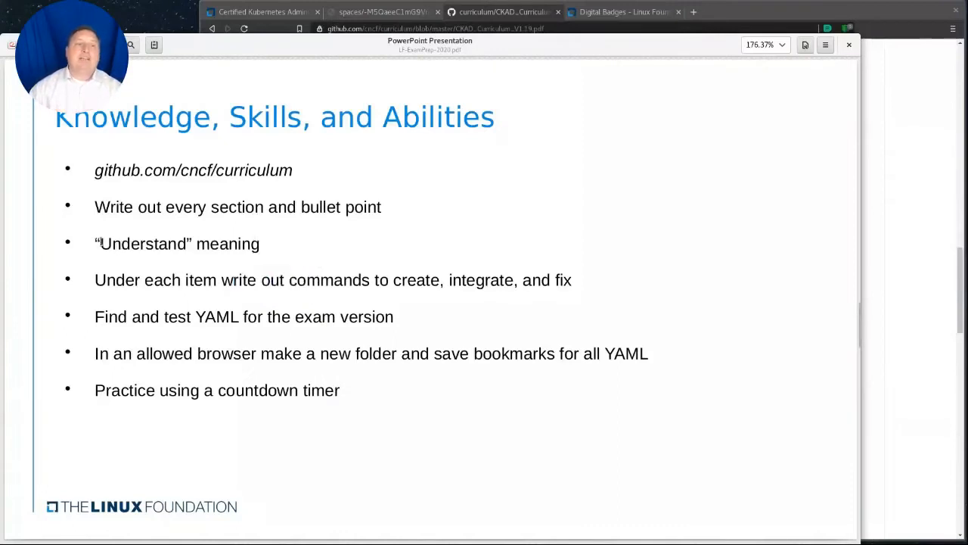
pyautogui.moveTo(97, 244); pyautogui.dragTo(192, 243)
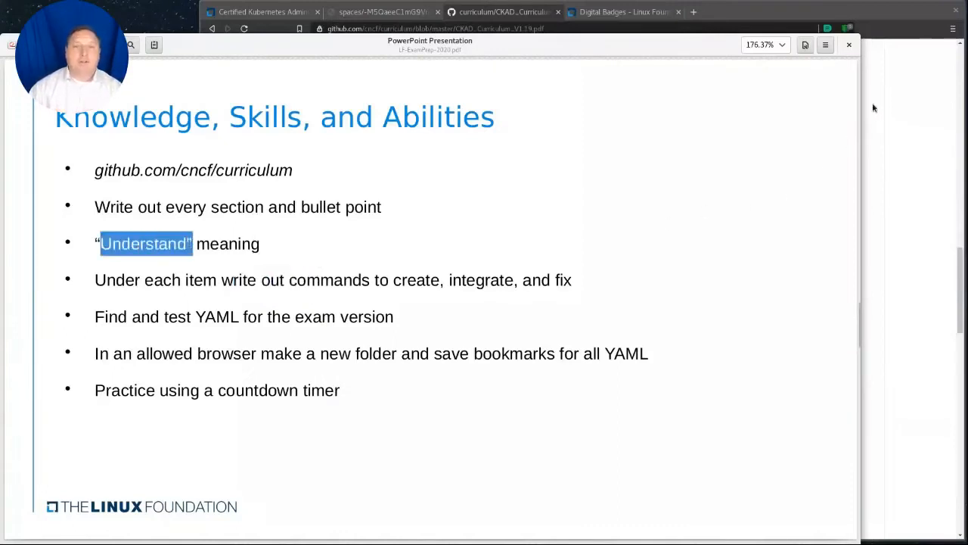
pyautogui.click(915, 138)
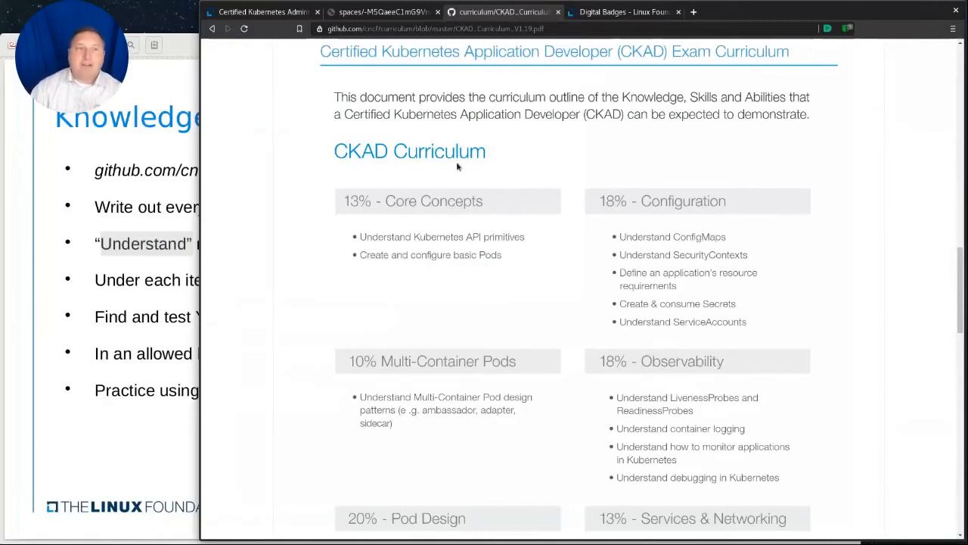
# - On the CKA page expand the Cluster Architecture, Installation & Configuration domain, then return to the CKAD curriculum tab
pyautogui.click(264, 11)
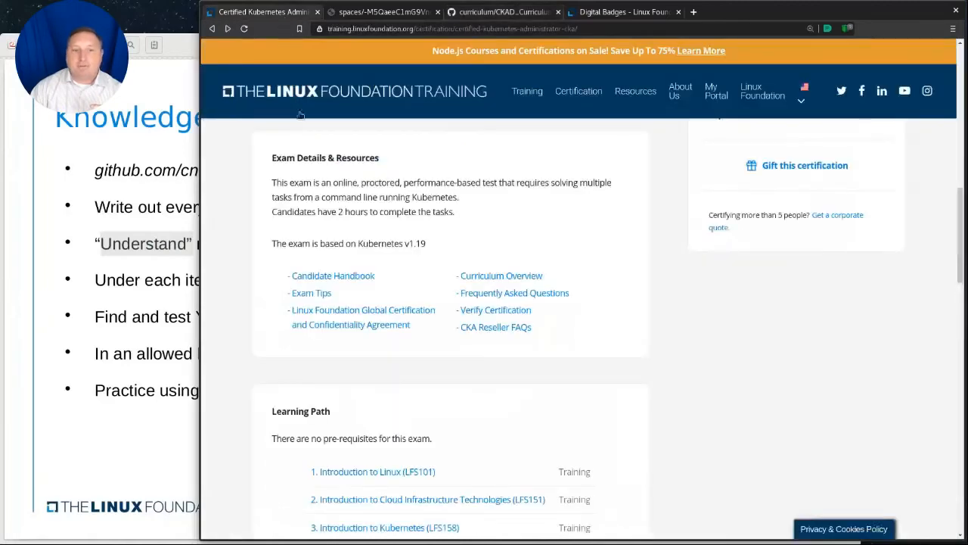
pyautogui.scroll(5, 394, 227)
pyautogui.scroll(2, 394, 242)
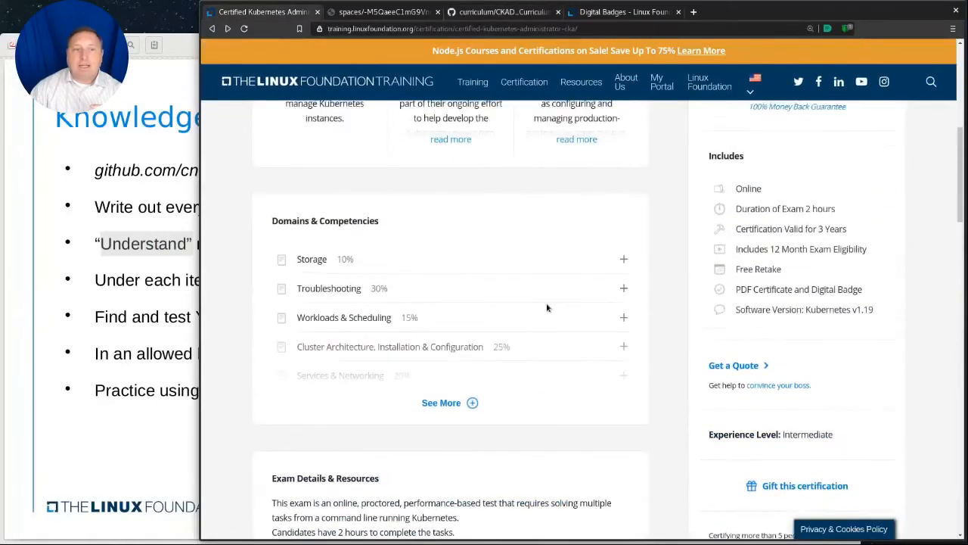
pyautogui.click(624, 348)
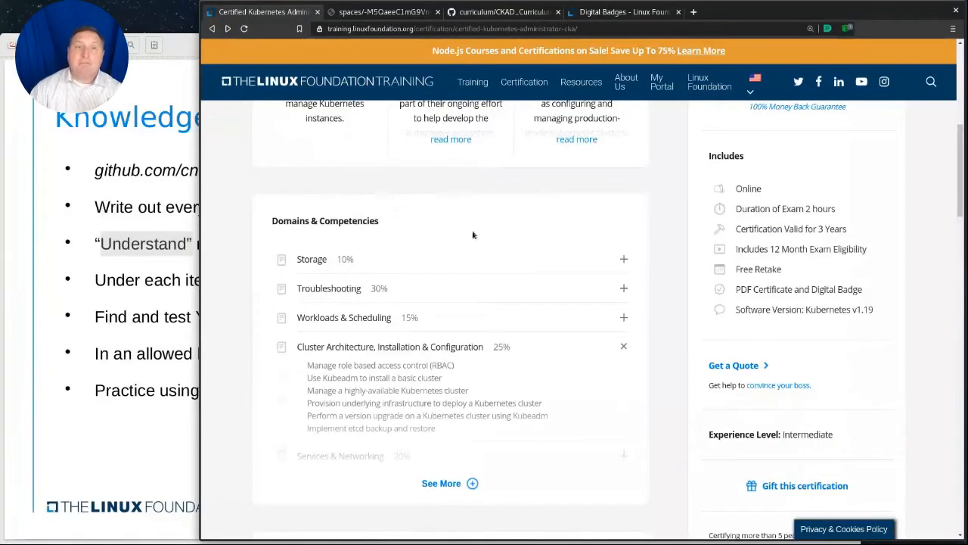
pyautogui.click(505, 12)
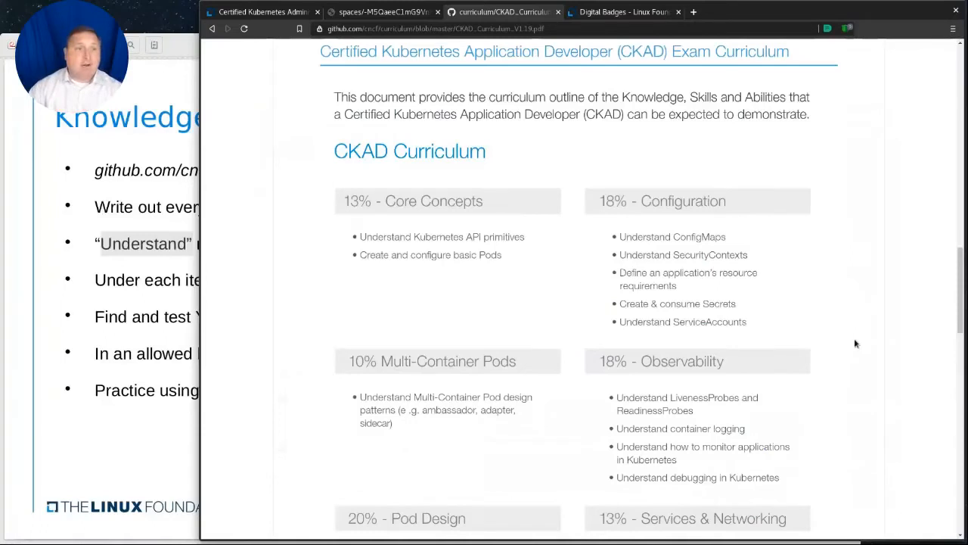
# - Raise the slide deck and highlight the create/integrate/fix commands, 'allowed' and 'new folder'
pyautogui.hotkey('alt', 'Tab')
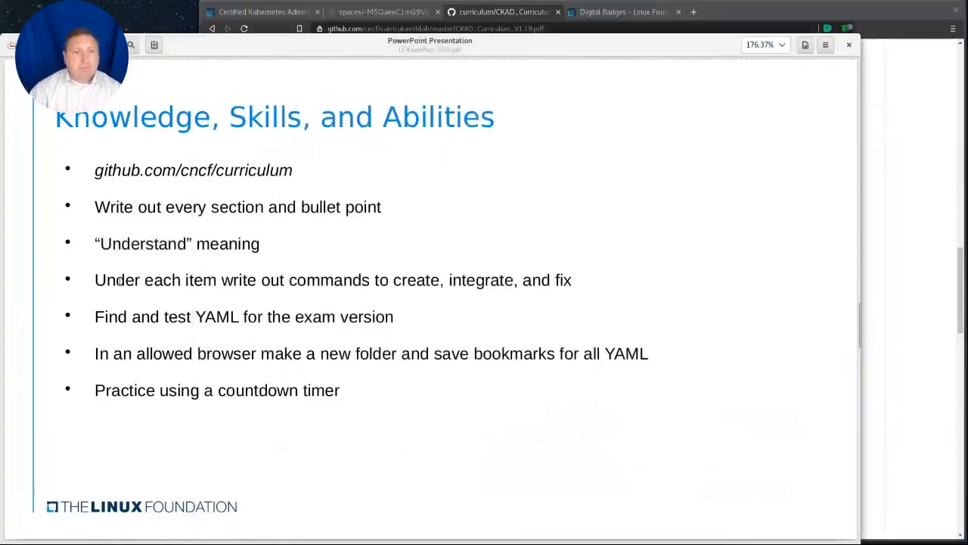
pyautogui.moveTo(269, 281); pyautogui.dragTo(576, 280)
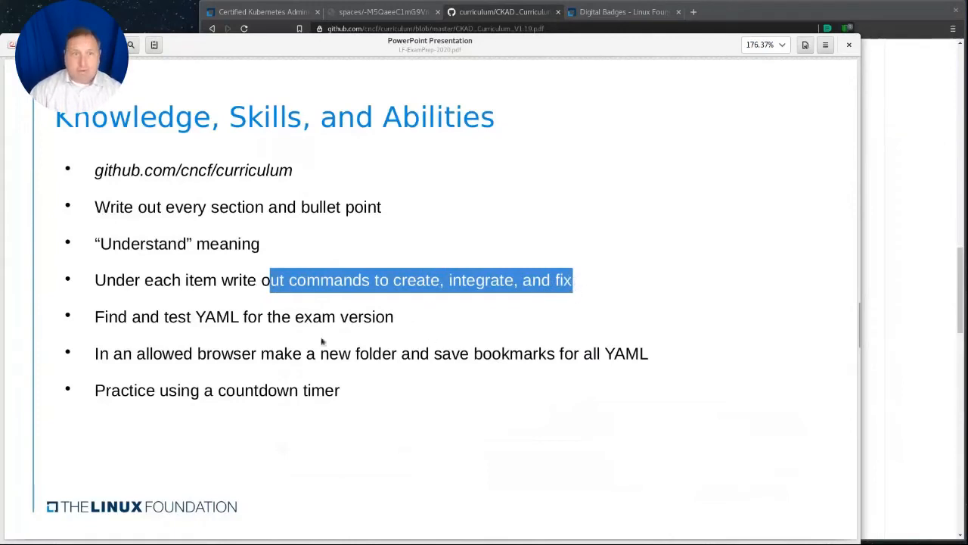
pyautogui.doubleClick(156, 354)
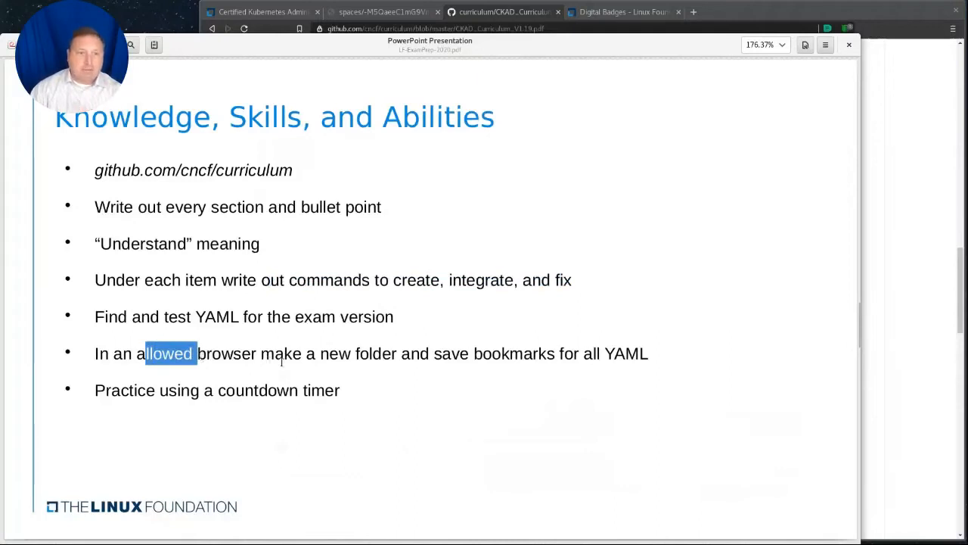
pyautogui.moveTo(327, 354); pyautogui.dragTo(394, 358)
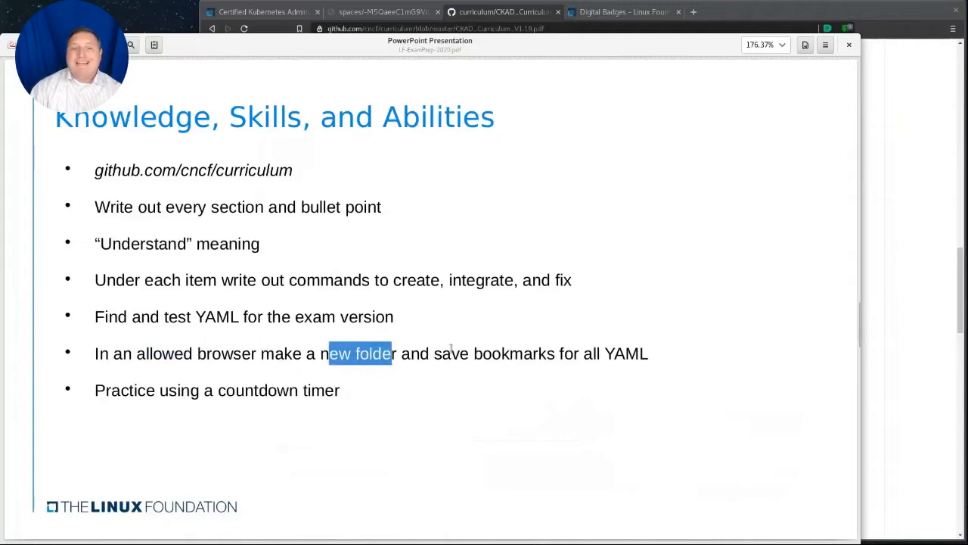
# - Highlight 'save bookmarks for all YAML' and the whole 'Find and test YAML' bullet
pyautogui.moveTo(442, 355); pyautogui.dragTo(665, 364)
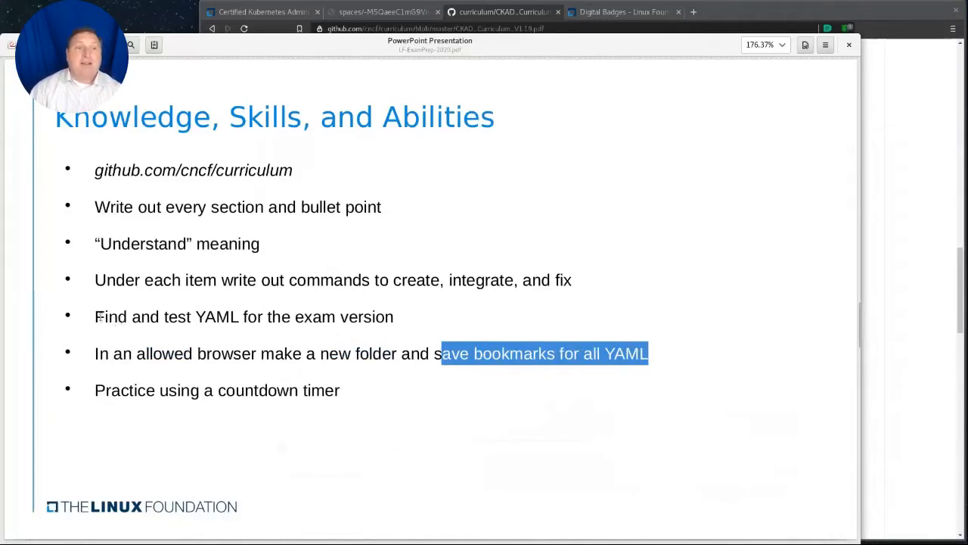
pyautogui.moveTo(95, 317); pyautogui.dragTo(236, 317)
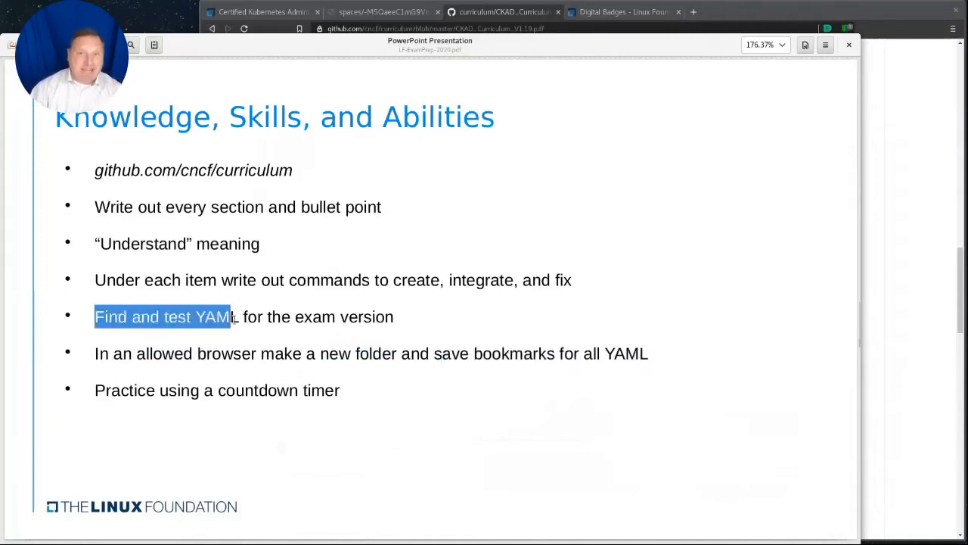
pyautogui.moveTo(236, 318); pyautogui.dragTo(396, 317)
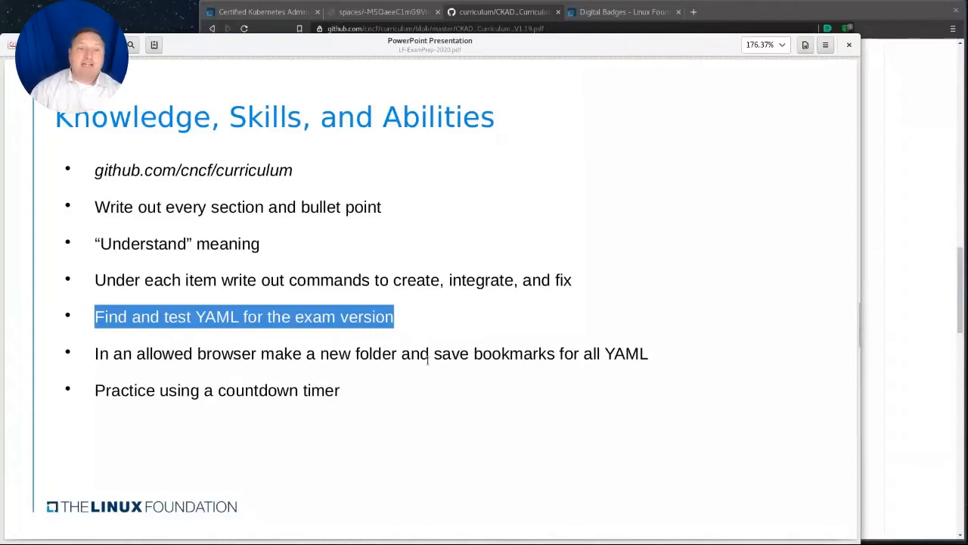
# - Highlight 'new folder' in the bookmarks bullet of the slide
pyautogui.moveTo(339, 352); pyautogui.dragTo(397, 354)
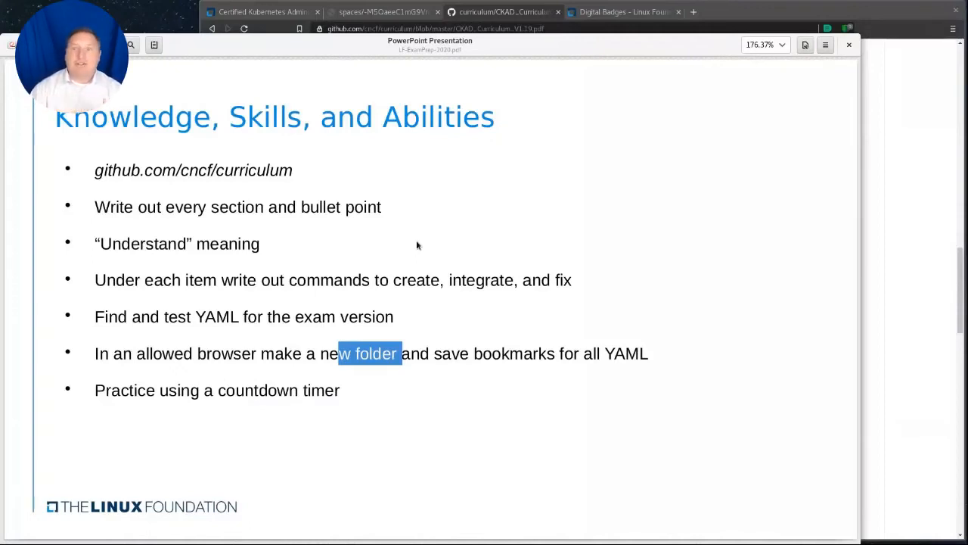
# - Review the CKAD curriculum browser window, then raise the slide deck back over it
pyautogui.click(896, 227)
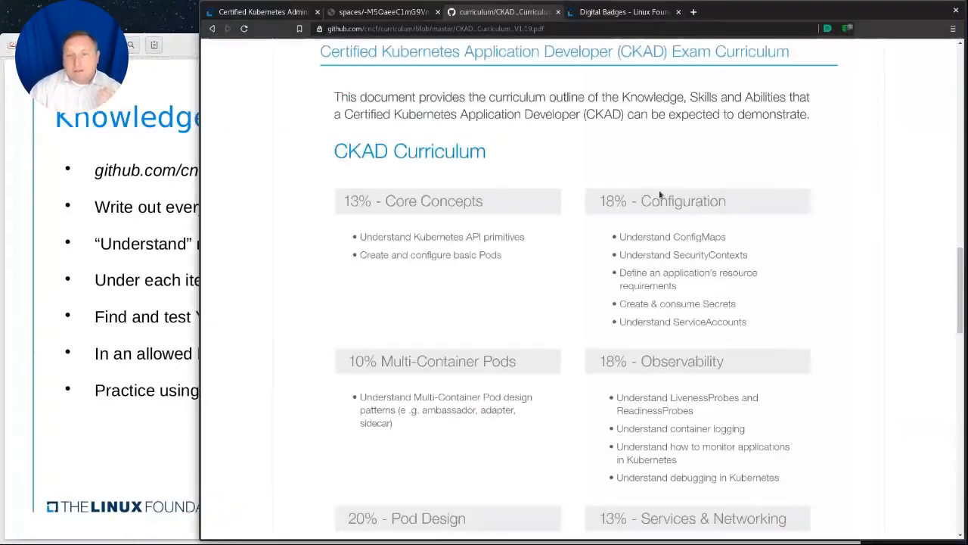
pyautogui.scroll(-1, 807, 277)
pyautogui.scroll(-2, 807, 276)
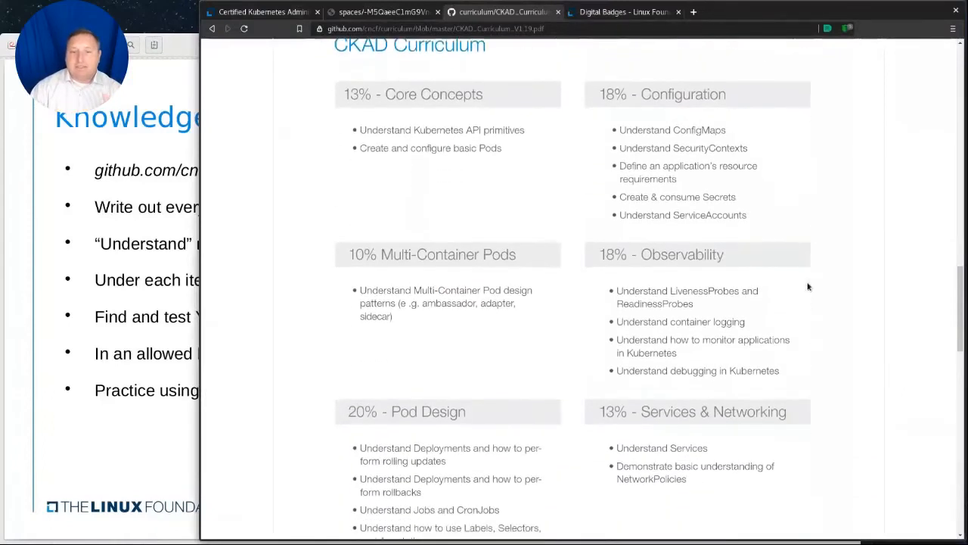
pyautogui.scroll(-2, 807, 285)
pyautogui.scroll(-2, 807, 285)
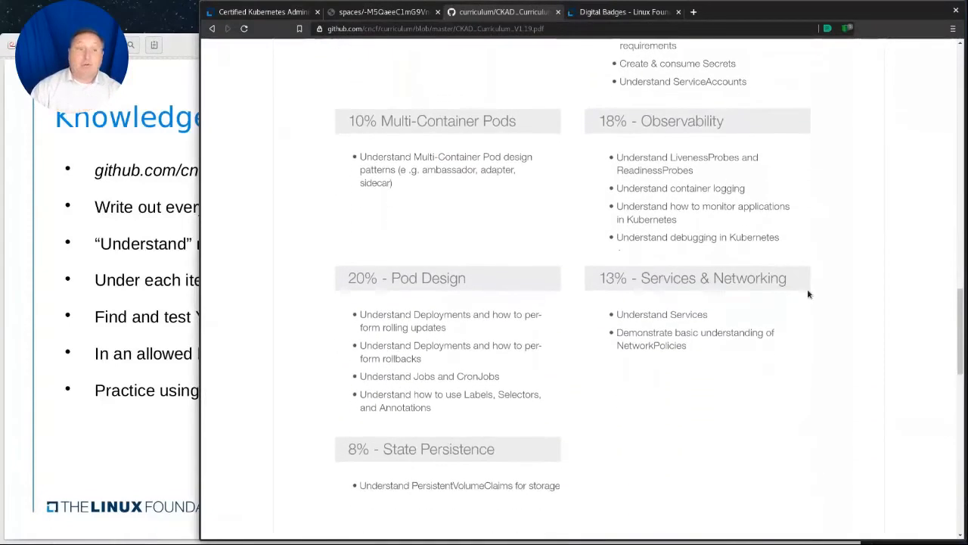
pyautogui.scroll(-2, 807, 288)
pyautogui.scroll(-1, 807, 291)
pyautogui.scroll(-2, 808, 299)
pyautogui.scroll(-2, 808, 300)
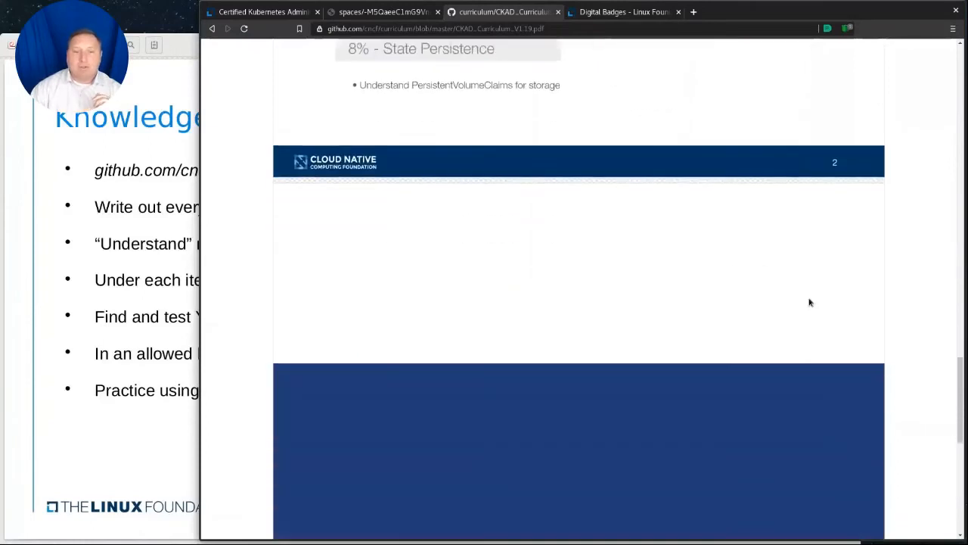
pyautogui.scroll(-1, 808, 299)
pyautogui.scroll(3, 808, 299)
pyautogui.scroll(4, 809, 302)
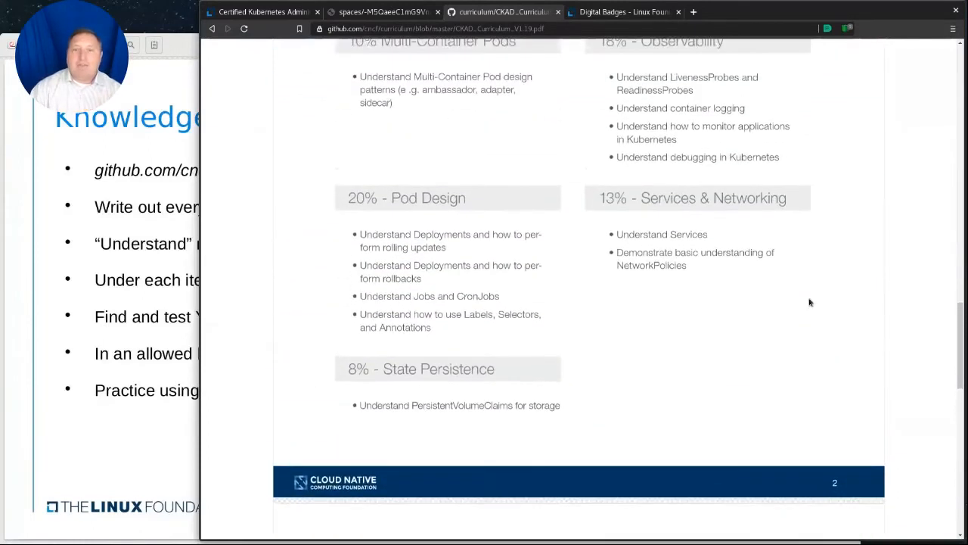
pyautogui.scroll(1, 809, 302)
pyautogui.scroll(1, 809, 302)
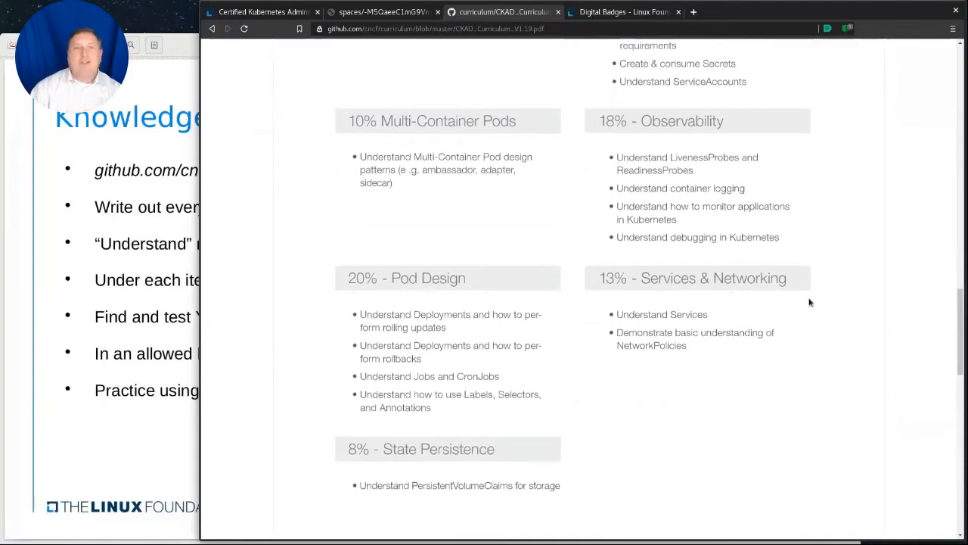
pyautogui.scroll(2, 809, 301)
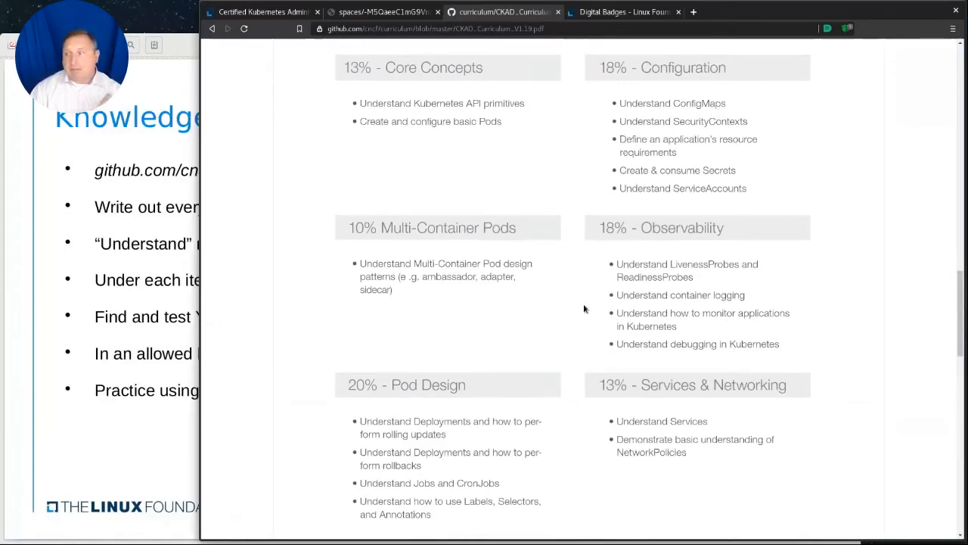
pyautogui.click(119, 441)
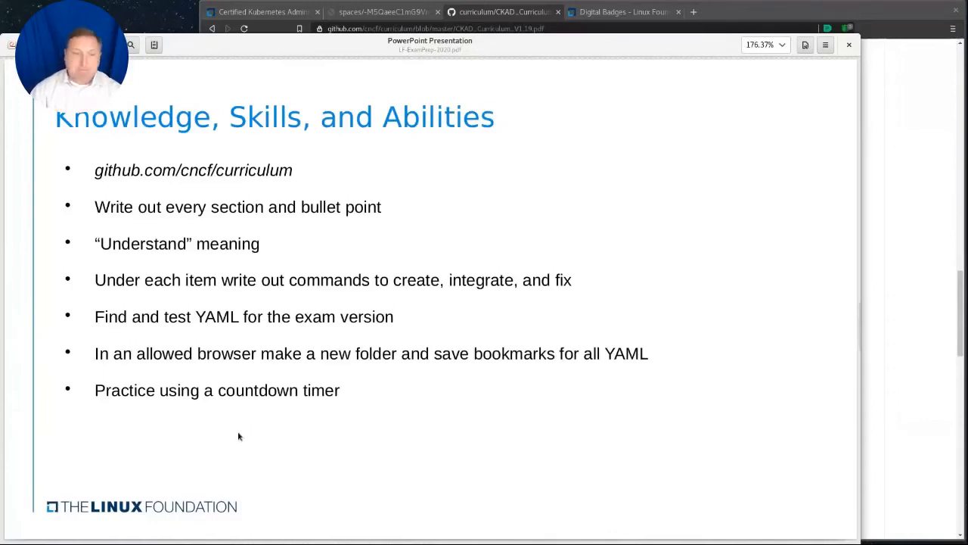
# - Glance at the Digital Badges slide and bring the CKAD curriculum PDF back in front
pyautogui.press('pagedown')
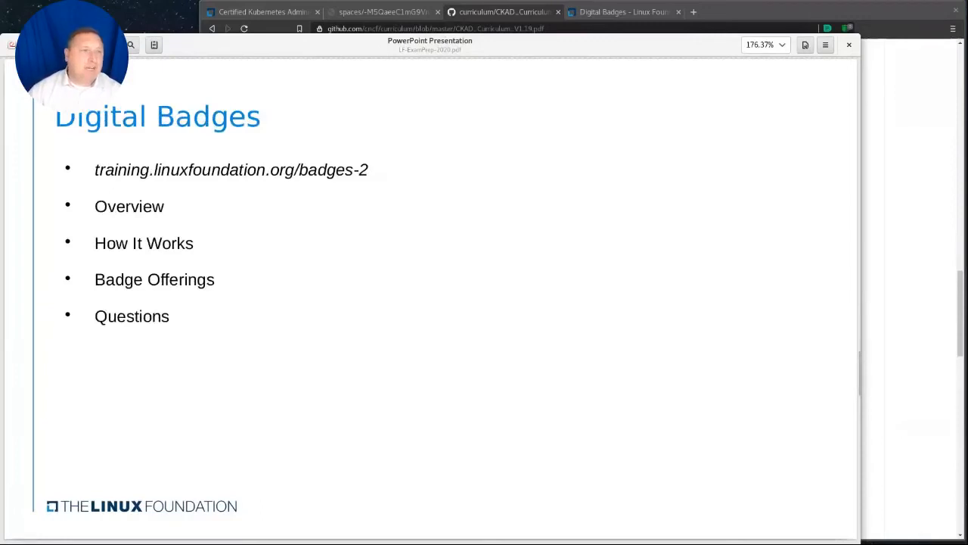
pyautogui.scroll(1, 149, 130)
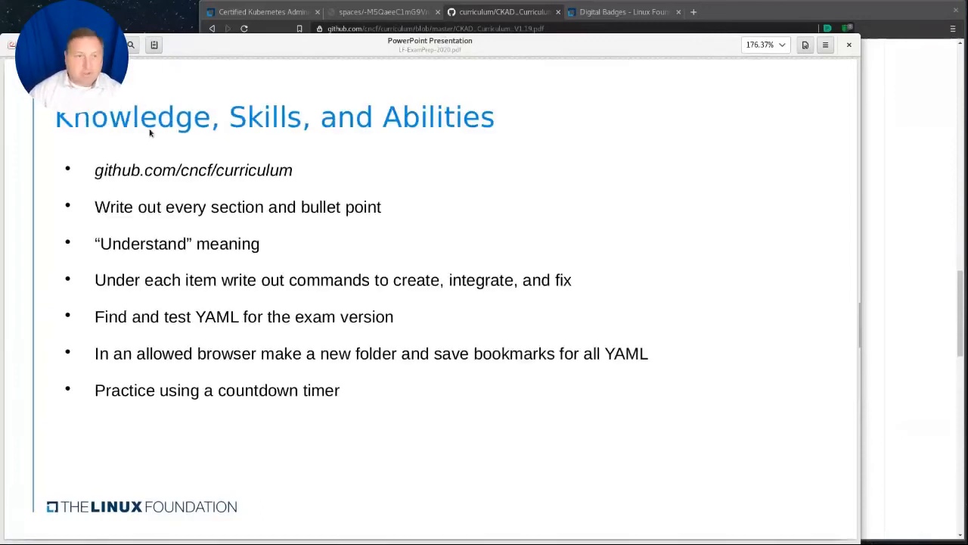
pyautogui.click(894, 152)
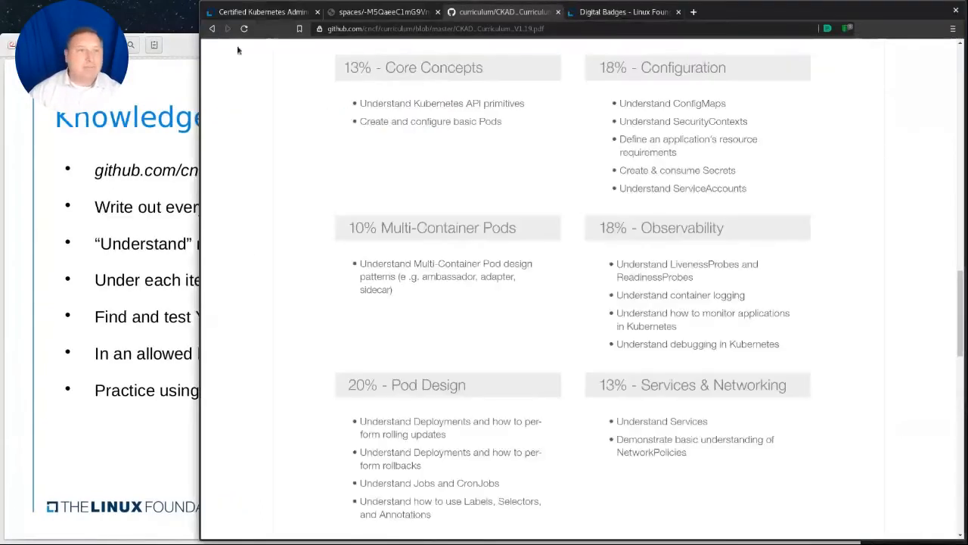
# - Return to the cncf/curriculum repo and open CKA_Curriculum_v1.19.pdf
pyautogui.click(212, 28)
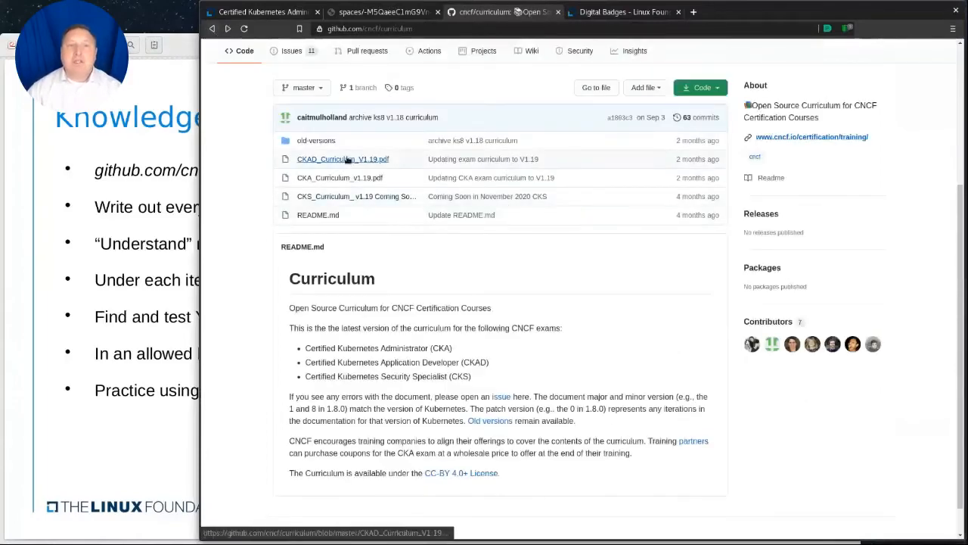
pyautogui.click(339, 178)
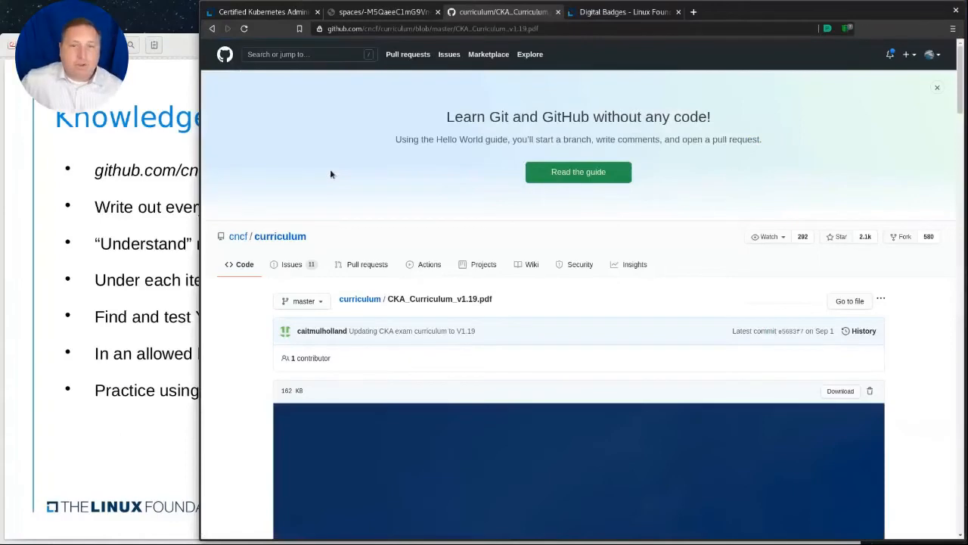
pyautogui.scroll(-4, 607, 311)
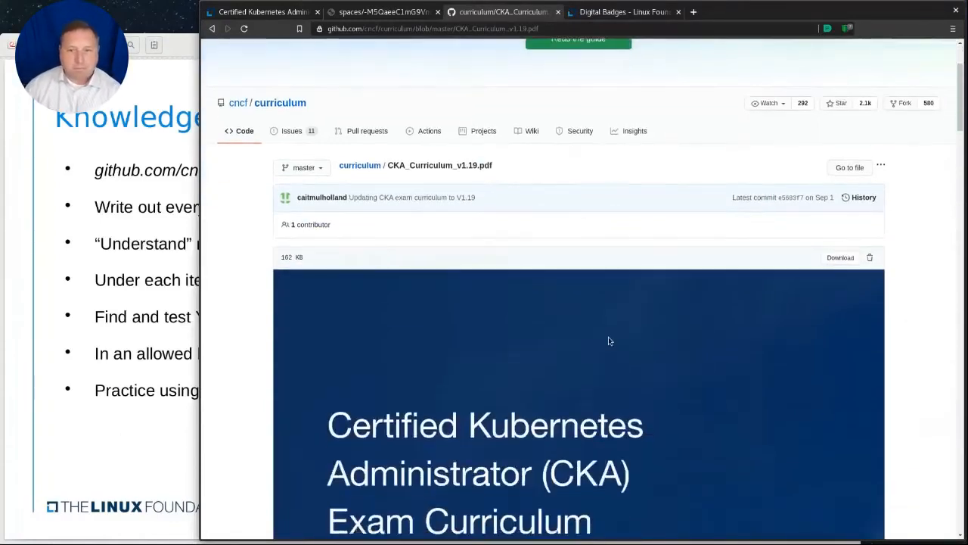
pyautogui.scroll(-3, 608, 325)
pyautogui.scroll(-4, 608, 338)
pyautogui.scroll(-3, 610, 340)
pyautogui.scroll(-4, 609, 342)
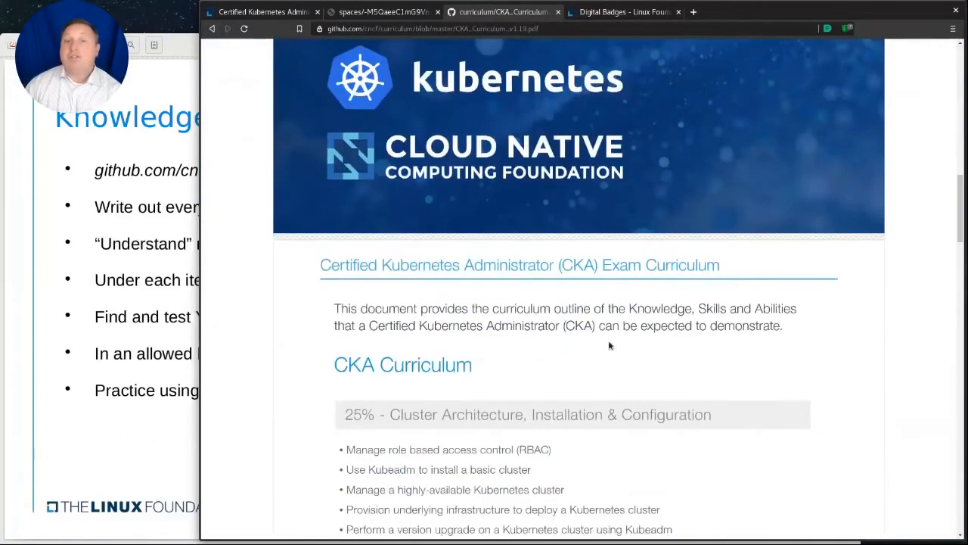
pyautogui.scroll(-3, 608, 340)
pyautogui.scroll(-1, 608, 339)
pyautogui.scroll(-3, 608, 303)
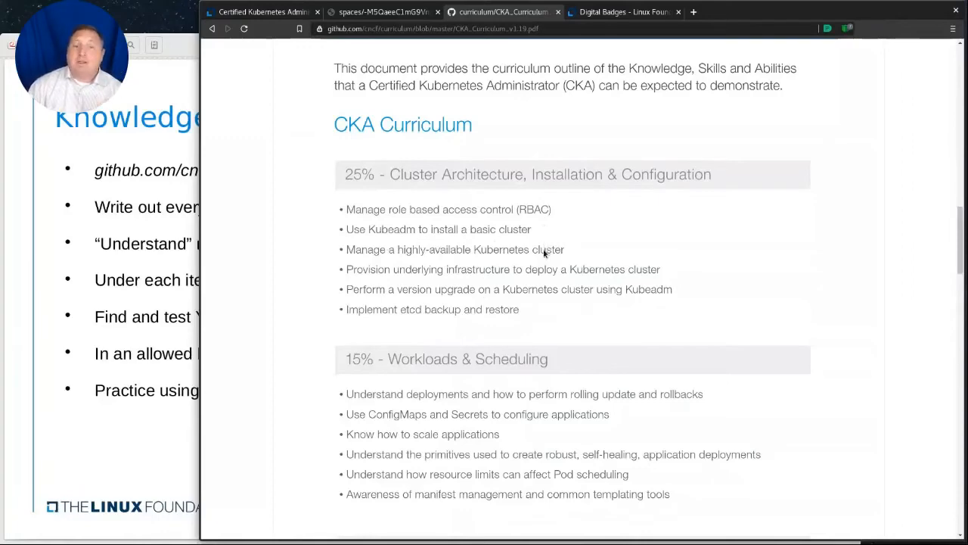
pyautogui.scroll(-3, 544, 242)
pyautogui.scroll(-3, 544, 257)
pyautogui.scroll(-3, 545, 271)
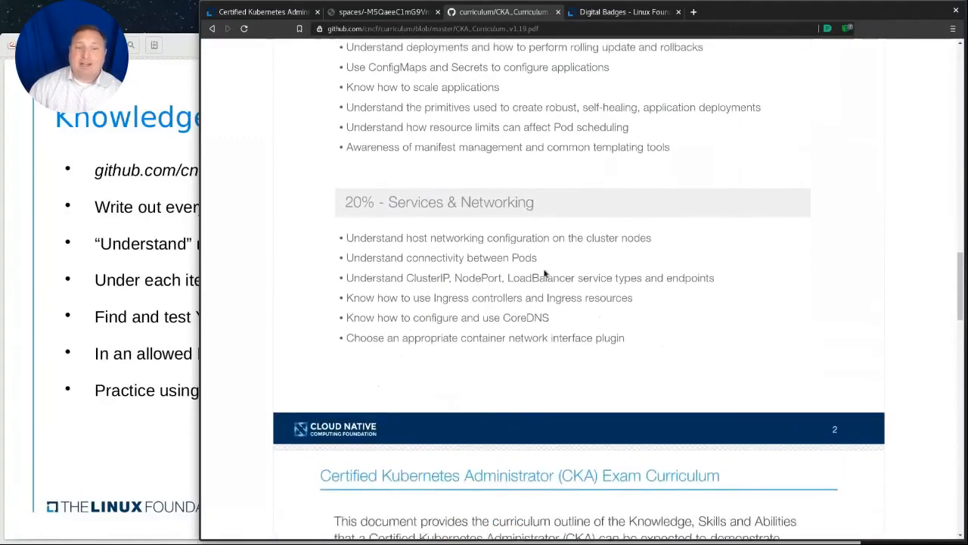
pyautogui.scroll(-2, 544, 274)
pyautogui.scroll(-1, 544, 274)
pyautogui.scroll(-2, 545, 274)
pyautogui.scroll(-1, 545, 274)
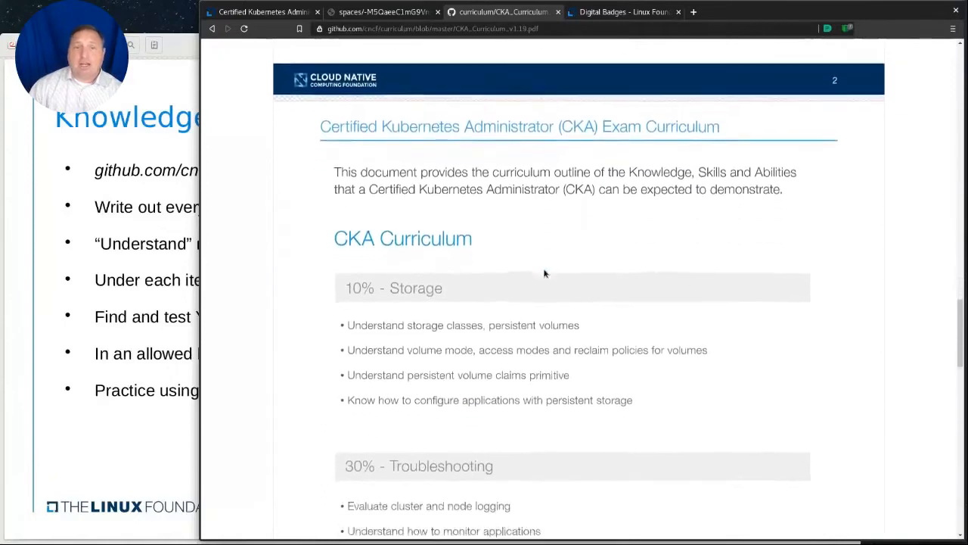
pyautogui.scroll(-2, 544, 274)
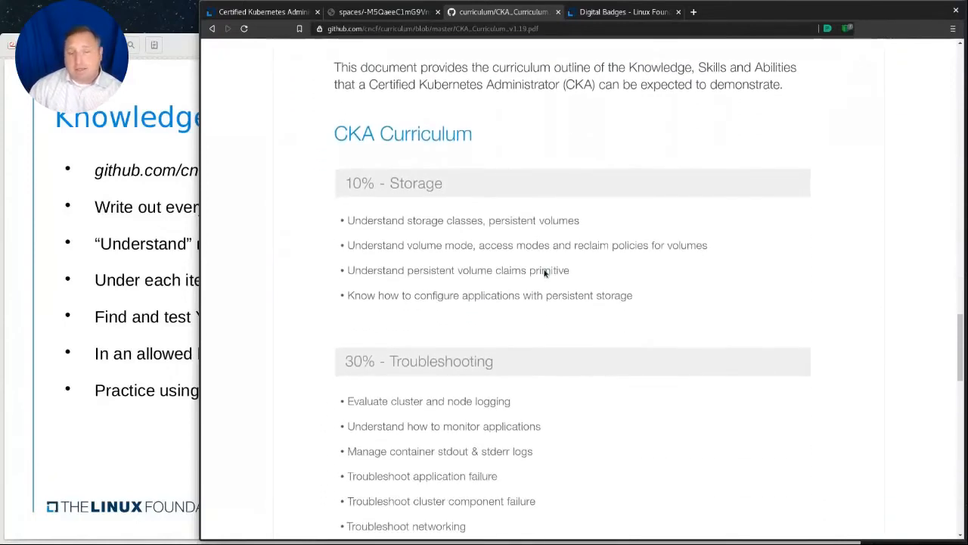
pyautogui.scroll(-1, 544, 274)
pyautogui.scroll(-1, 545, 274)
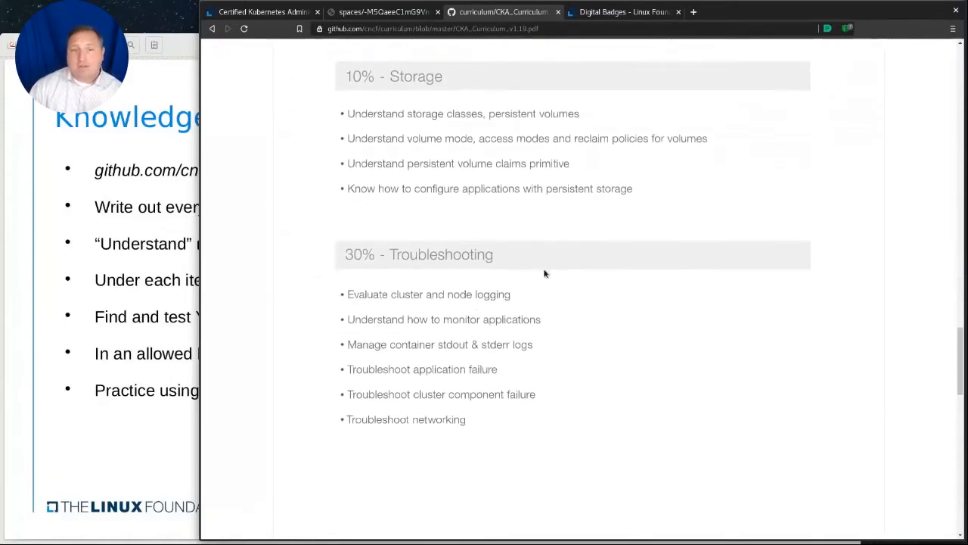
pyautogui.scroll(-2, 544, 274)
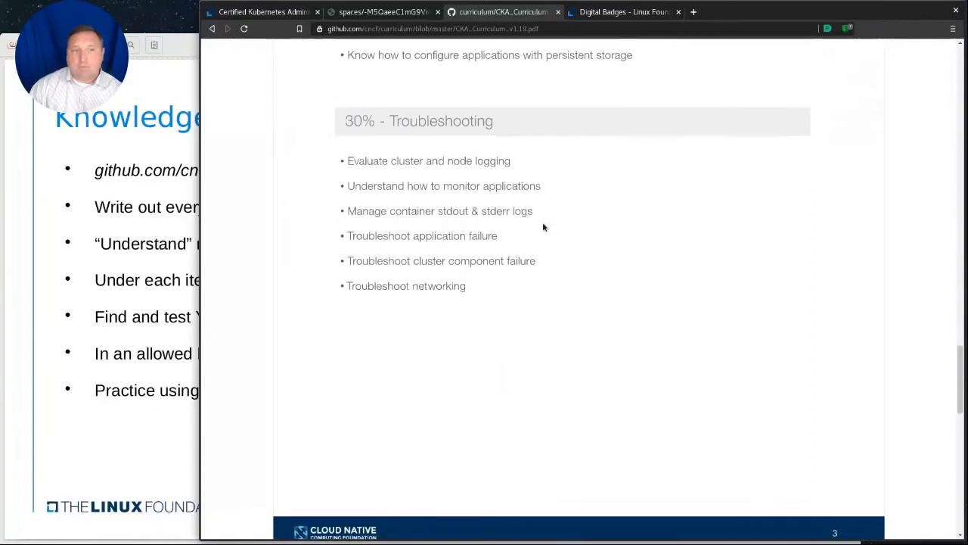
# - Return to the repo file list and open the CKS curriculum PDF
pyautogui.click(212, 29)
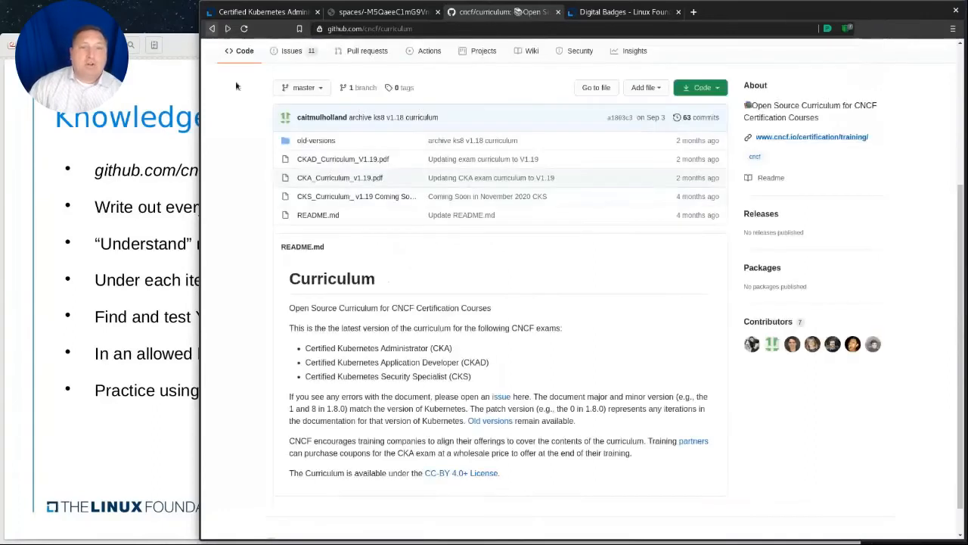
pyautogui.click(336, 199)
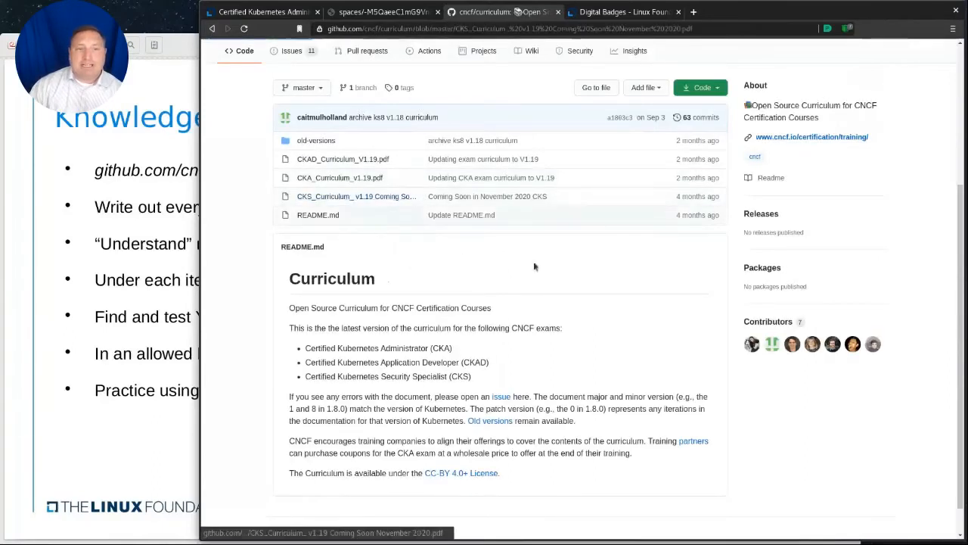
pyautogui.scroll(-4, 728, 314)
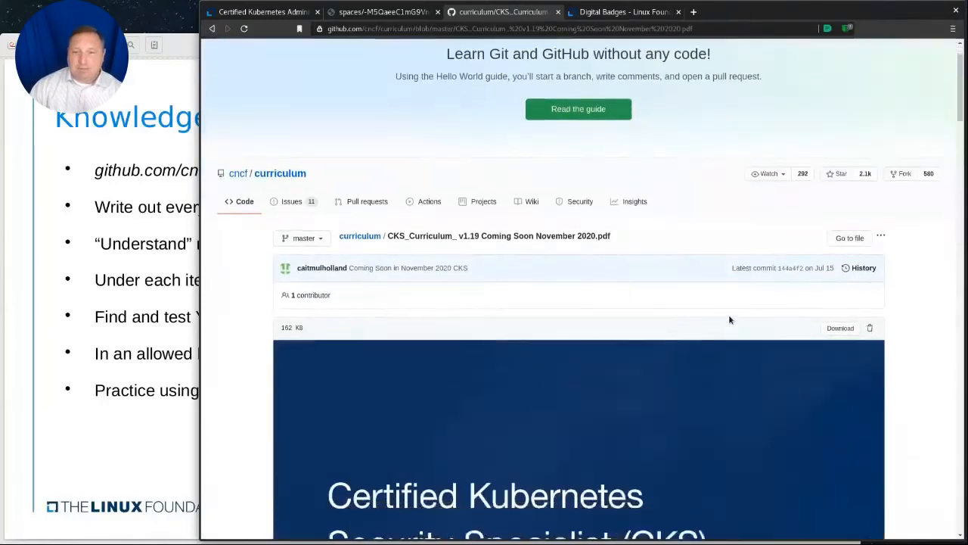
pyautogui.scroll(-4, 728, 314)
pyautogui.scroll(-3, 731, 321)
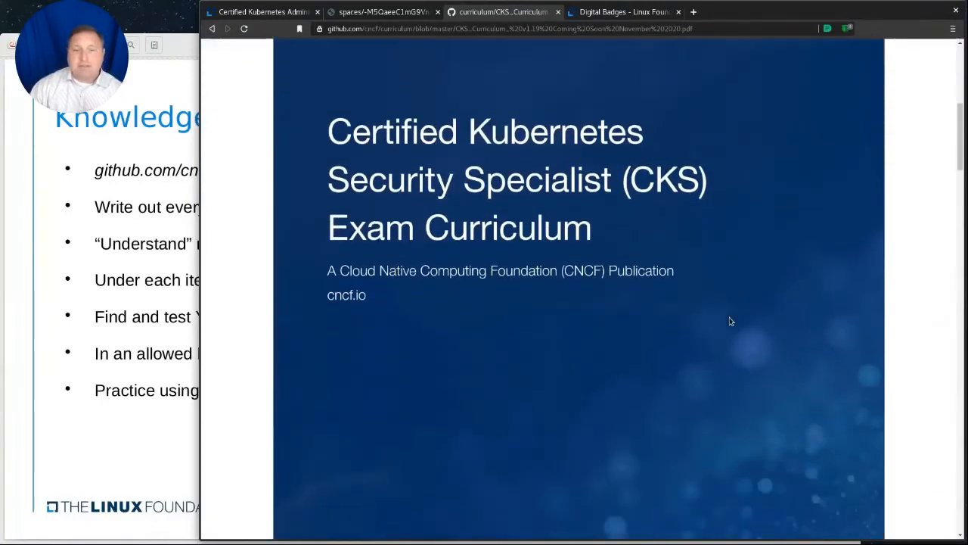
pyautogui.scroll(-3, 730, 320)
pyautogui.scroll(-3, 731, 321)
pyautogui.scroll(-3, 730, 321)
pyautogui.scroll(-3, 728, 321)
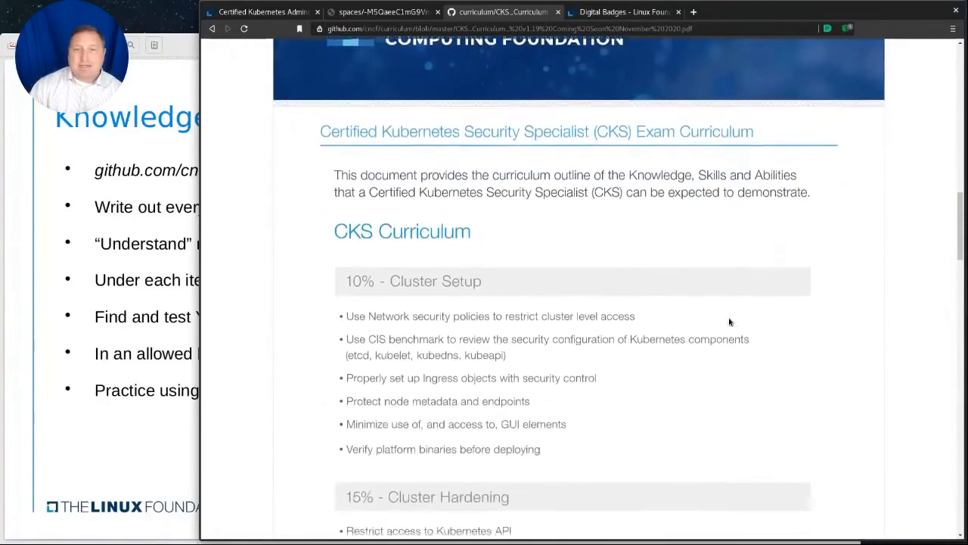
pyautogui.scroll(-2, 728, 320)
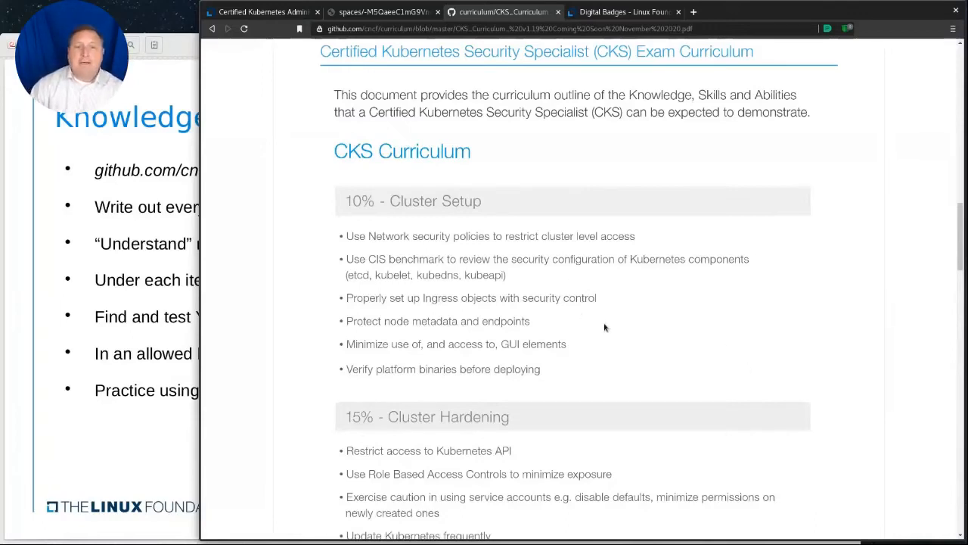
pyautogui.scroll(-3, 605, 327)
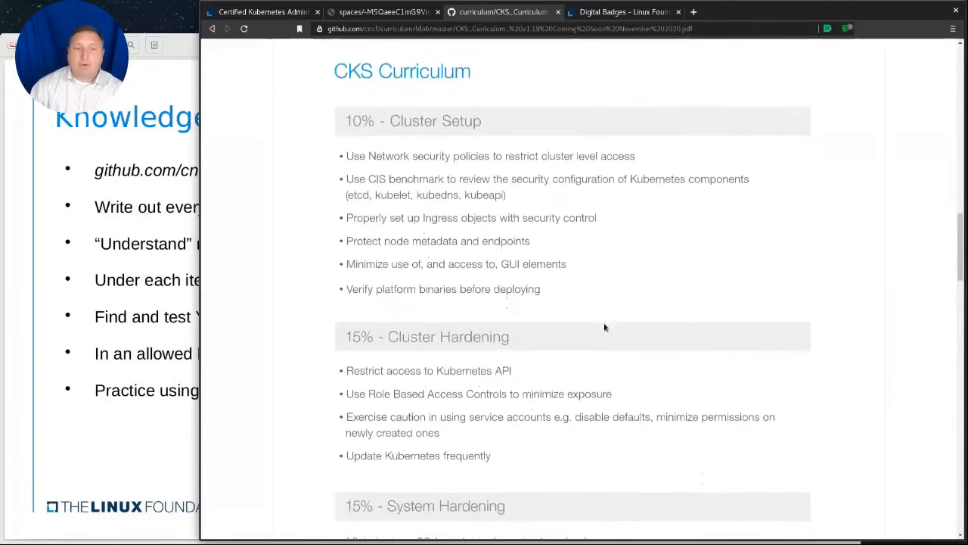
pyautogui.scroll(-2, 604, 327)
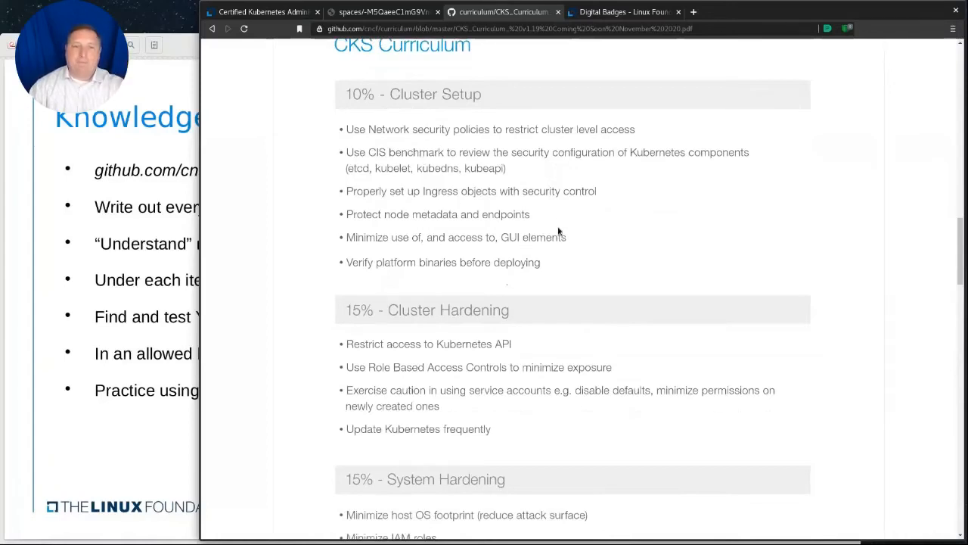
pyautogui.scroll(-2, 558, 231)
pyautogui.scroll(-2, 558, 258)
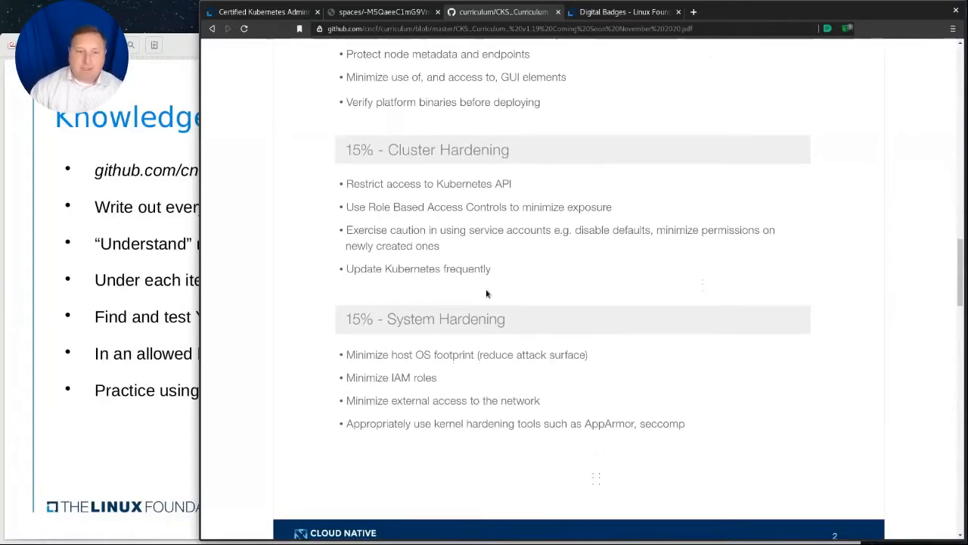
pyautogui.scroll(-3, 502, 382)
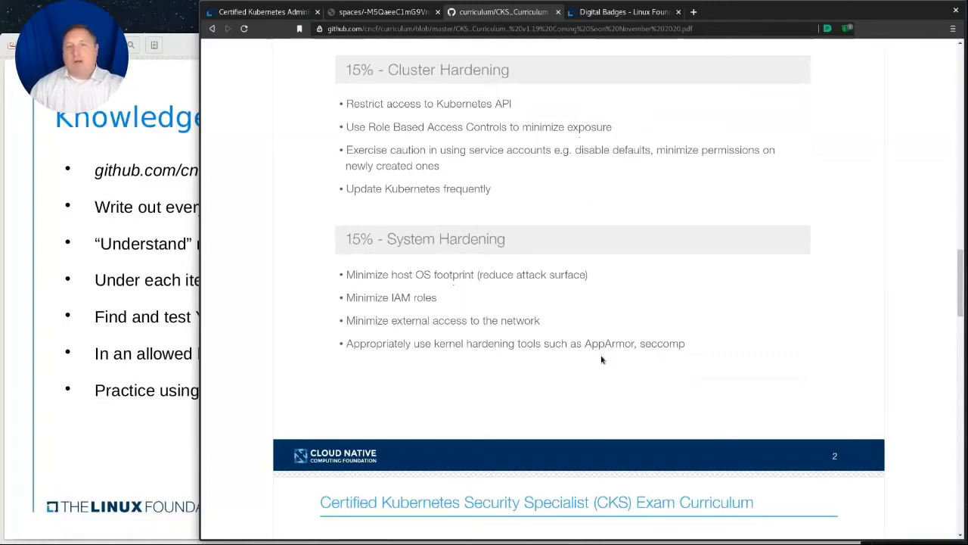
pyautogui.scroll(-3, 603, 359)
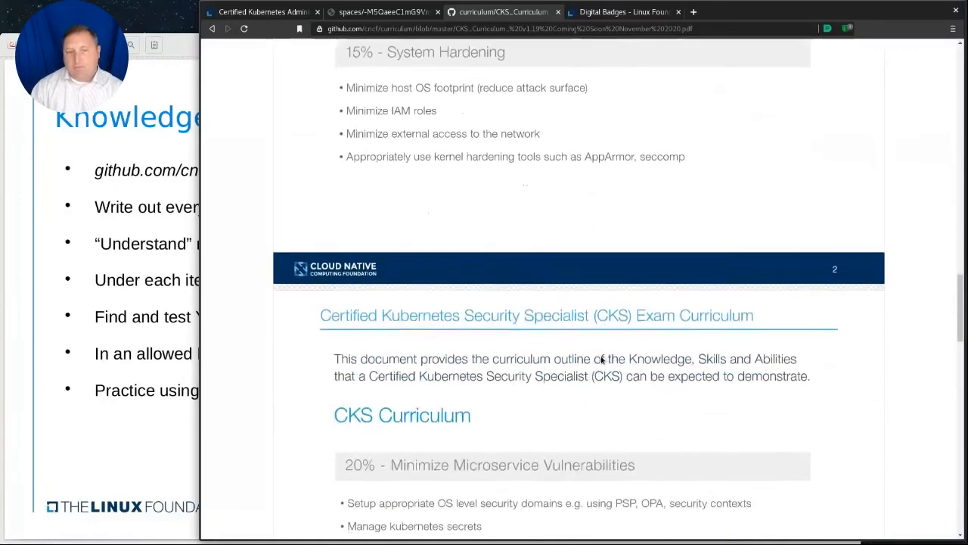
pyautogui.scroll(-3, 602, 359)
pyautogui.scroll(-3, 602, 359)
pyautogui.scroll(-2, 602, 359)
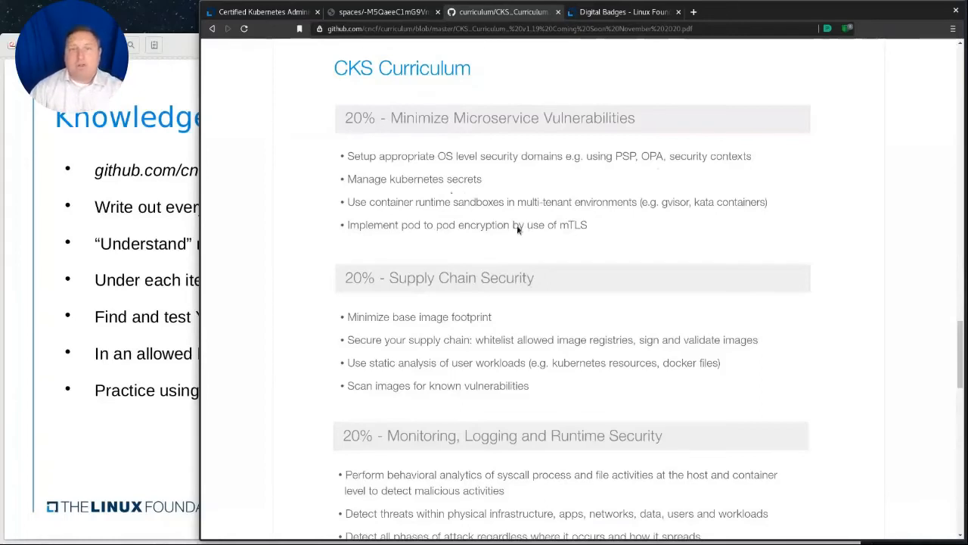
pyautogui.scroll(-2, 518, 229)
pyautogui.scroll(-1, 518, 229)
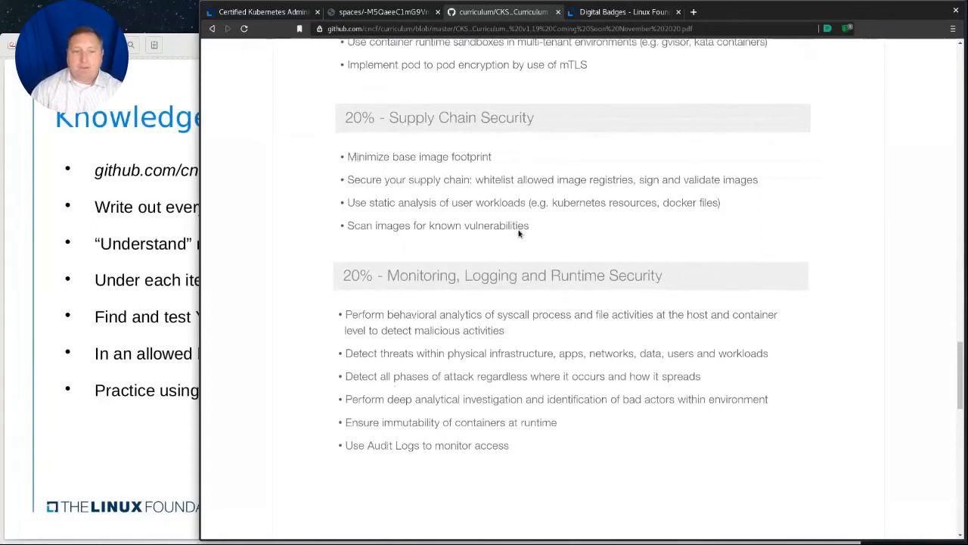
pyautogui.scroll(-2, 518, 230)
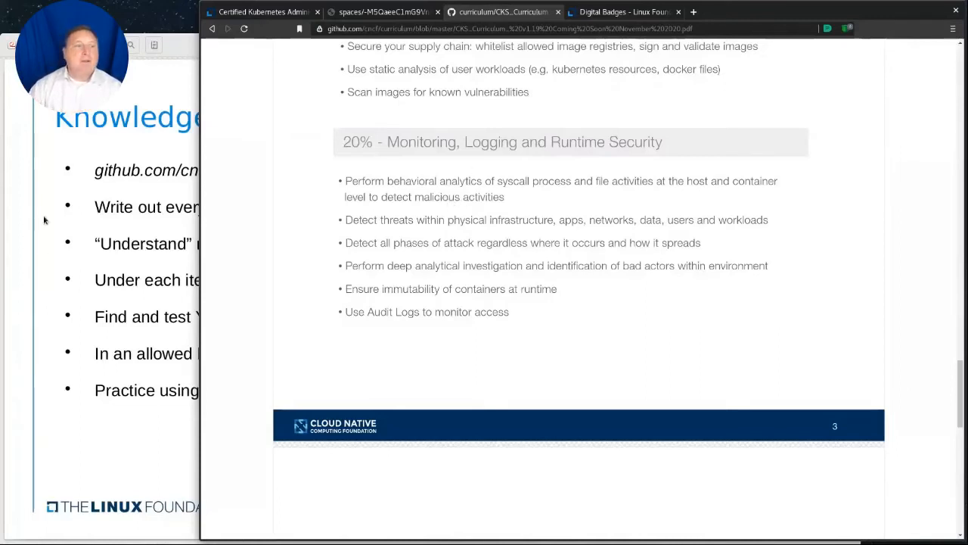
# - Bring the slide deck back in front of the CKS curriculum PDF
pyautogui.click(64, 281)
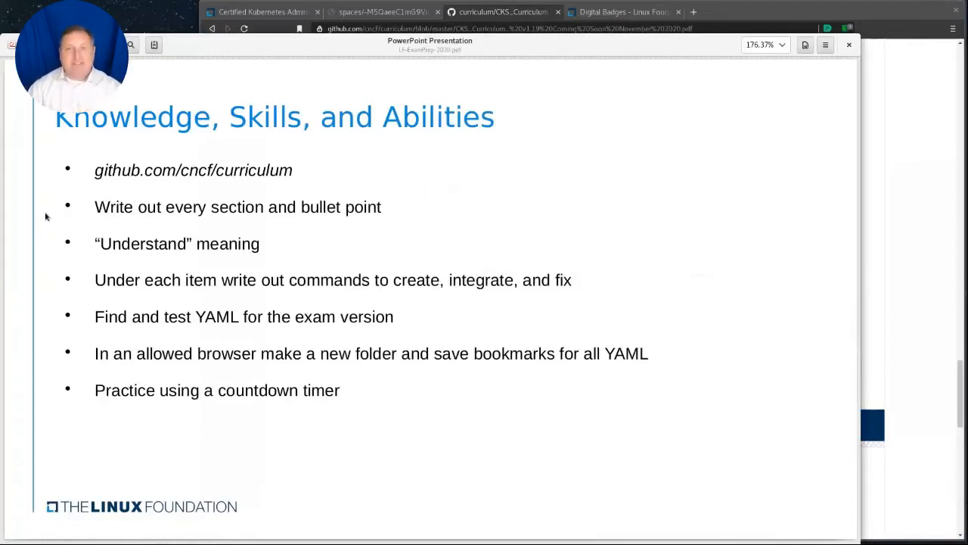
# - Advance to the Digital Badges slide and switch to the Linux Foundation Digital Badges page
pyautogui.press('pagedown')
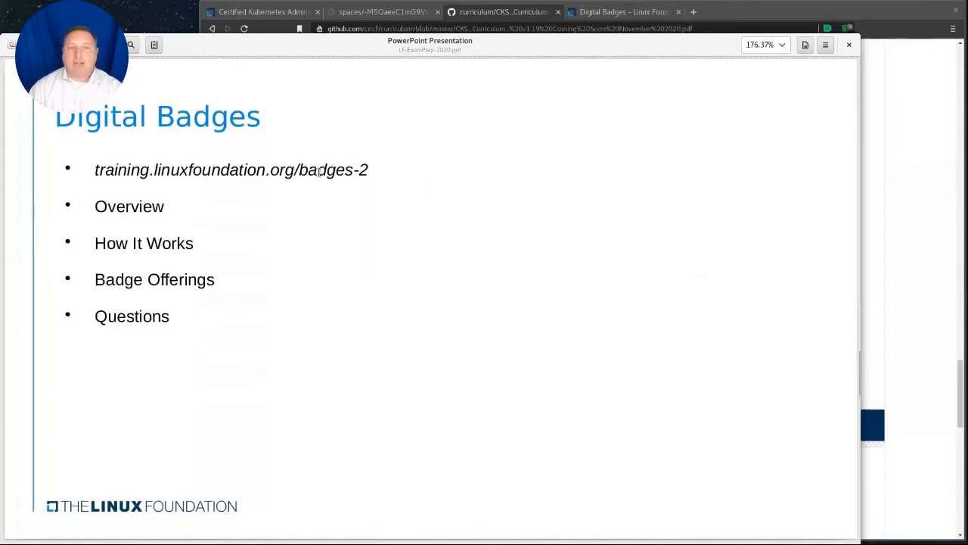
pyautogui.click(624, 12)
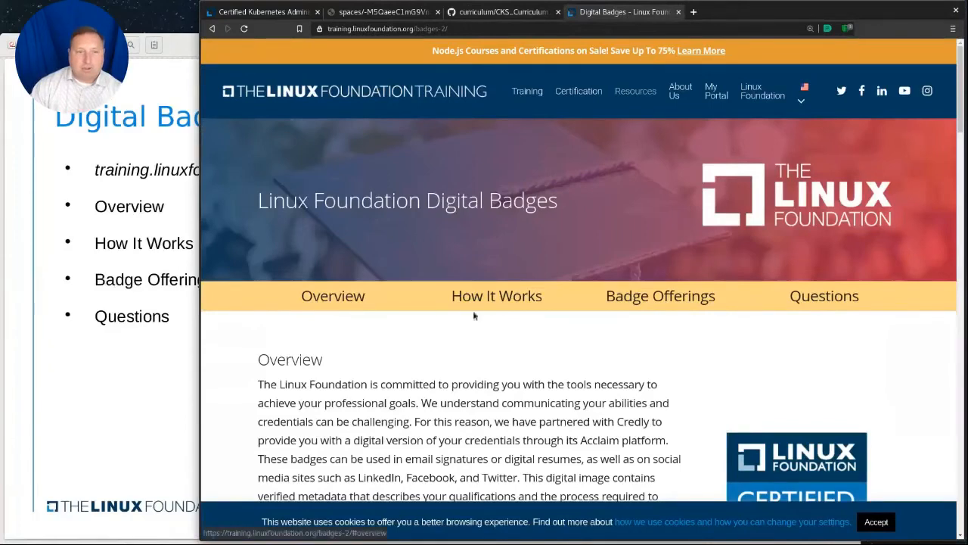
pyautogui.scroll(-1, 665, 367)
pyautogui.scroll(-3, 665, 367)
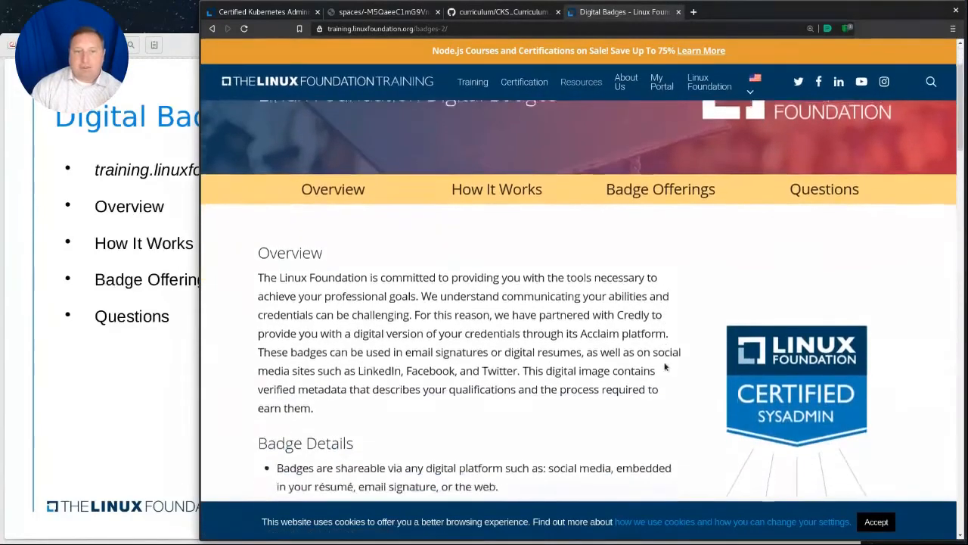
pyautogui.scroll(-2, 665, 367)
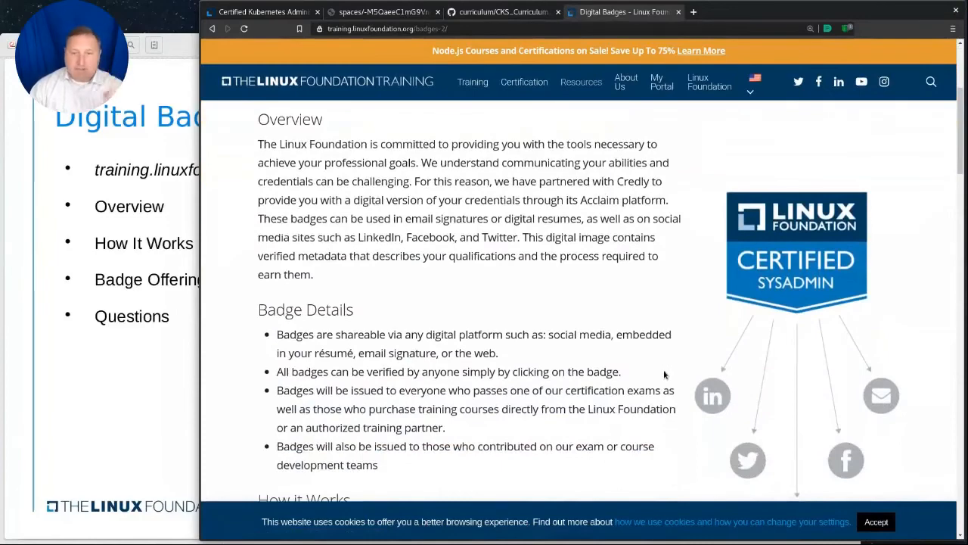
pyautogui.scroll(-2, 665, 371)
pyautogui.scroll(-2, 651, 374)
pyautogui.scroll(-2, 634, 374)
pyautogui.scroll(-1, 633, 376)
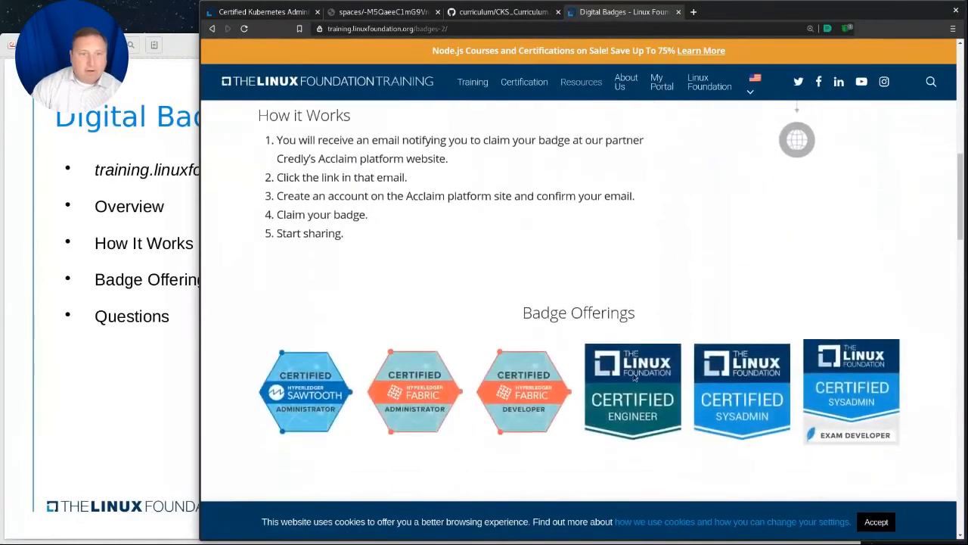
pyautogui.scroll(-2, 634, 376)
pyautogui.scroll(-2, 633, 372)
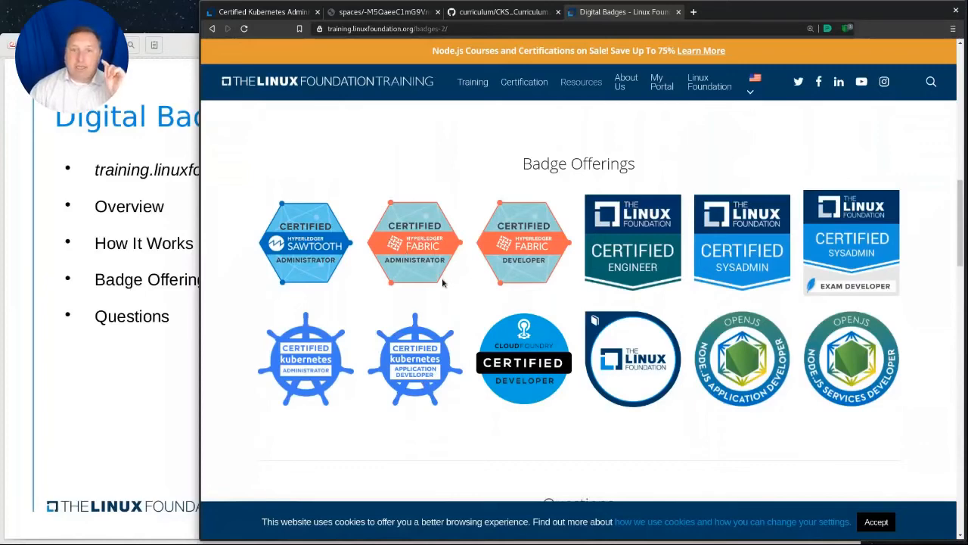
pyautogui.scroll(-1, 443, 281)
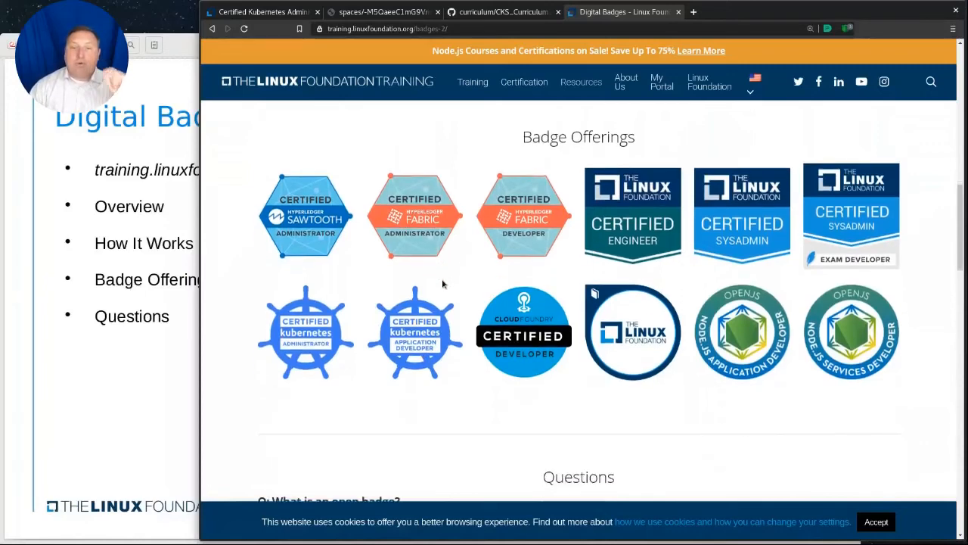
pyautogui.scroll(3, 442, 278)
pyautogui.scroll(2, 442, 278)
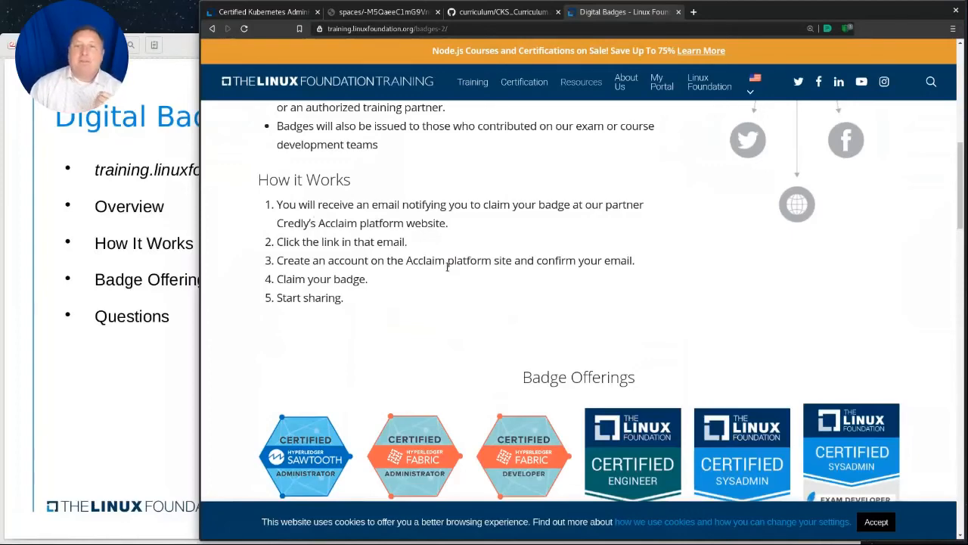
pyautogui.scroll(-3, 537, 302)
pyautogui.scroll(-2, 537, 302)
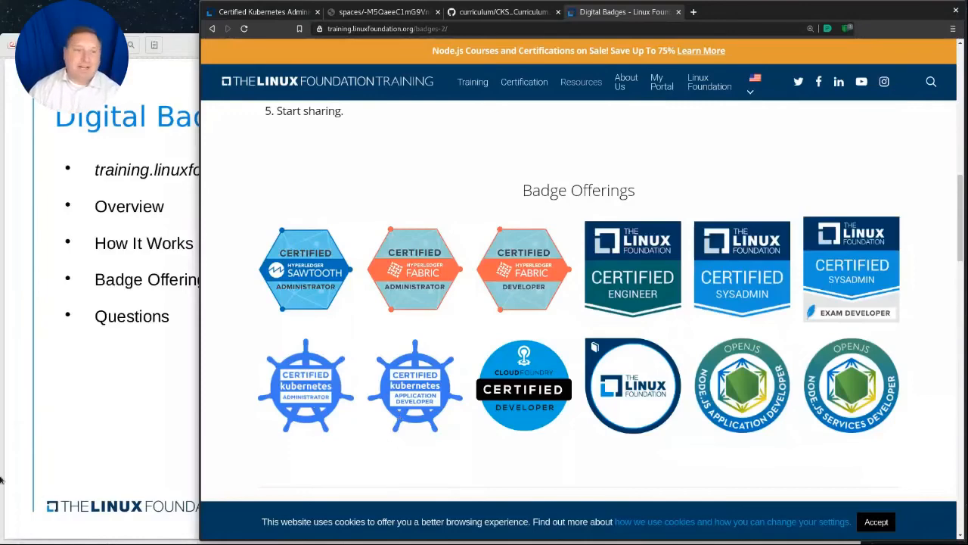
pyautogui.click(143, 389)
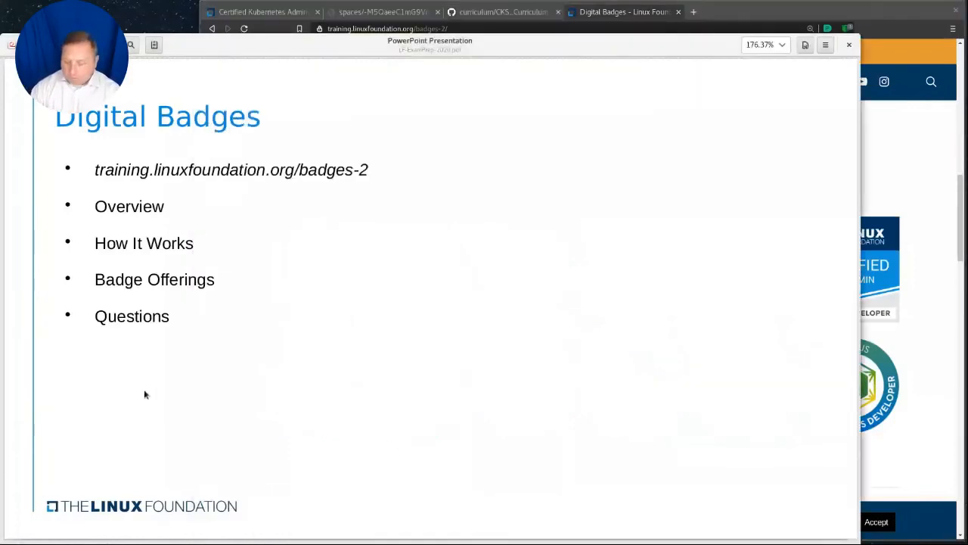
# - Advance the deck to the 'Good luck on your exam! Thank You!' slide
pyautogui.press('pagedown')
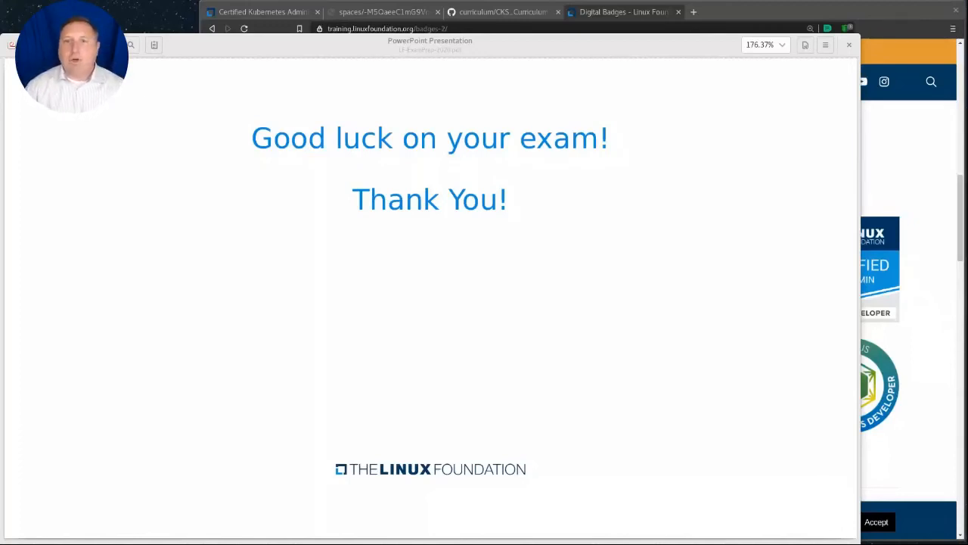
# - From the Certification Catalog open the CKA certification page and highlight its Free Retake inclusion
pyautogui.click(885, 113)
pyautogui.moveTo(523, 82)
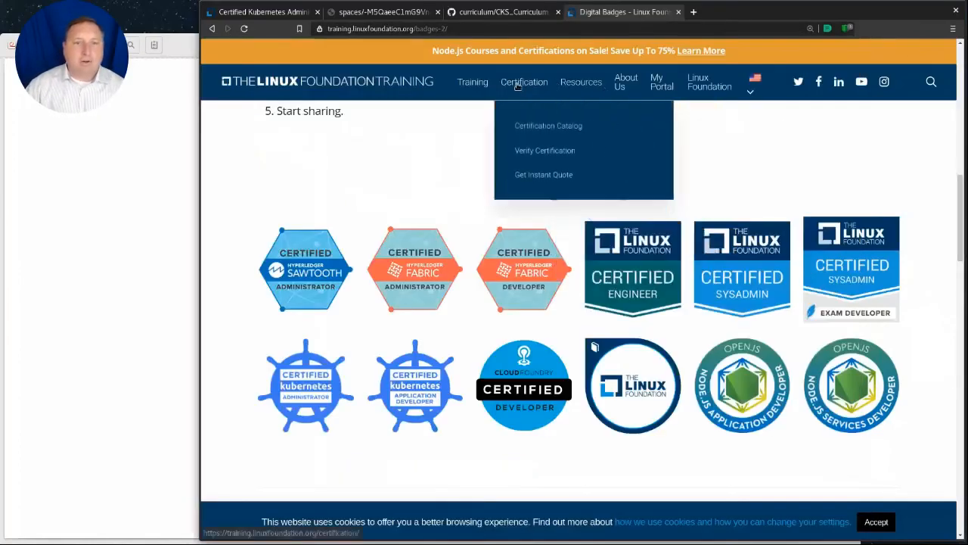
pyautogui.click(548, 126)
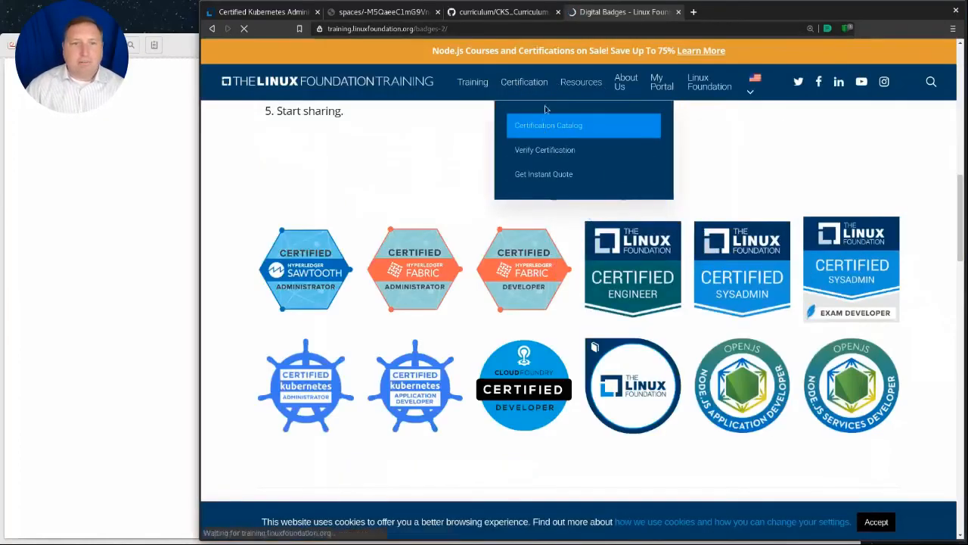
pyautogui.scroll(-3, 805, 390)
pyautogui.scroll(-8, 805, 391)
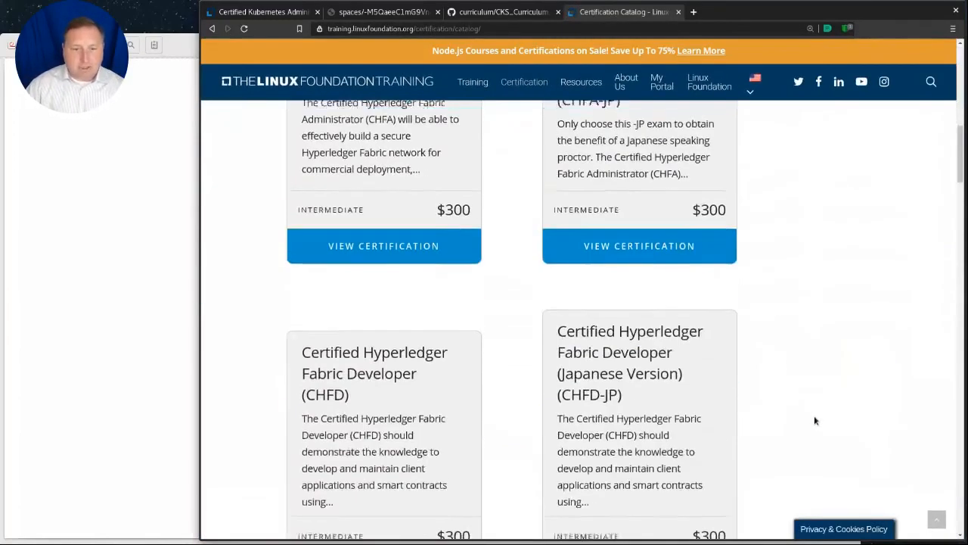
pyautogui.scroll(-4, 815, 421)
pyautogui.scroll(-4, 815, 420)
pyautogui.scroll(-4, 815, 412)
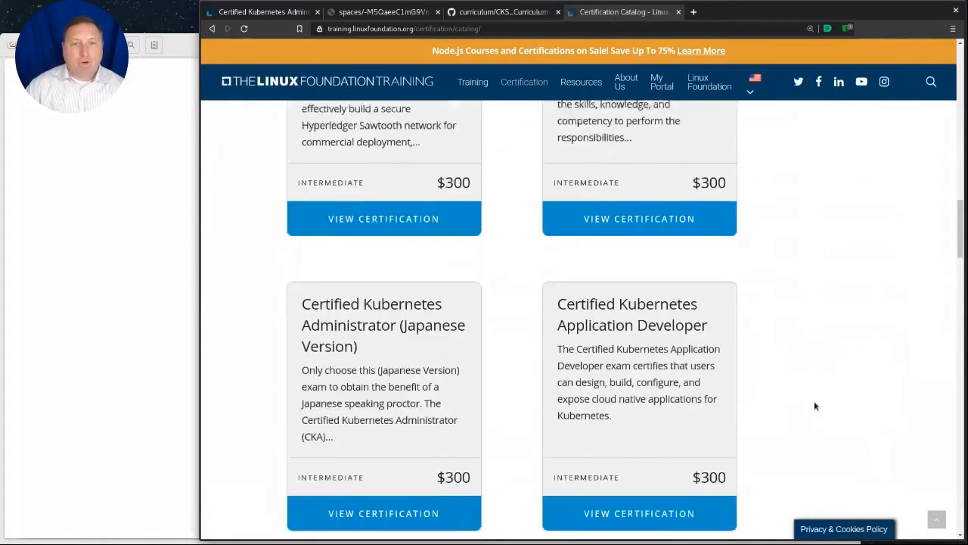
pyautogui.scroll(-1, 816, 406)
pyautogui.scroll(3, 815, 406)
pyautogui.click(603, 360)
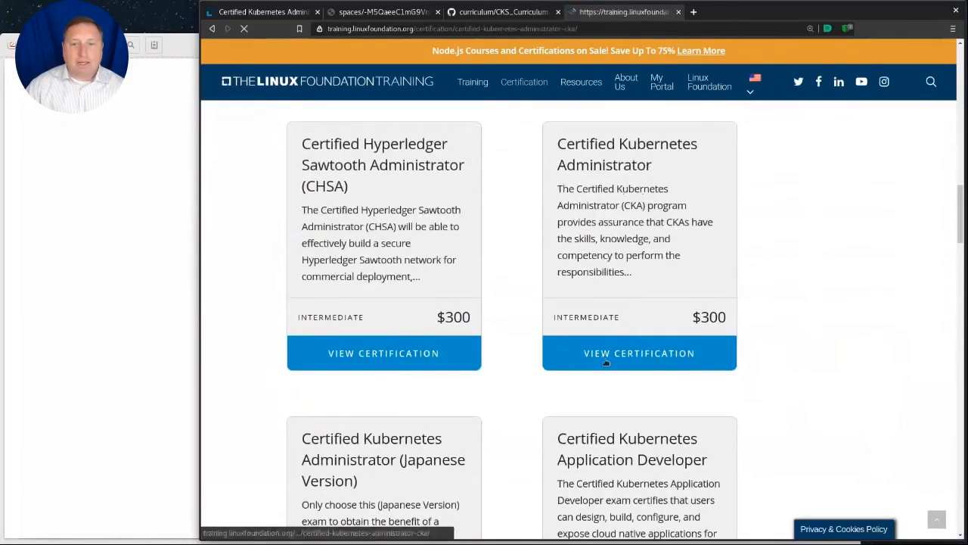
pyautogui.scroll(-1, 665, 348)
pyautogui.scroll(-4, 666, 348)
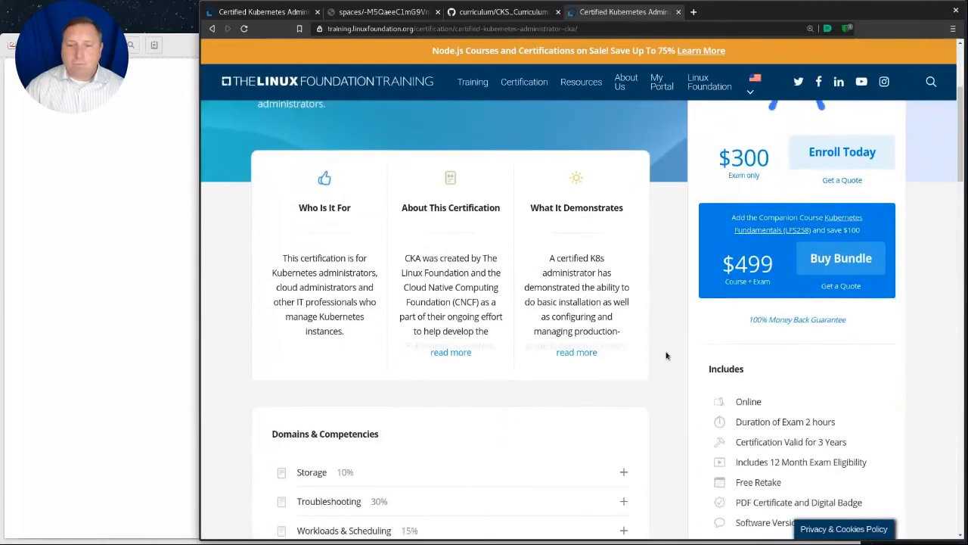
pyautogui.scroll(-3, 665, 355)
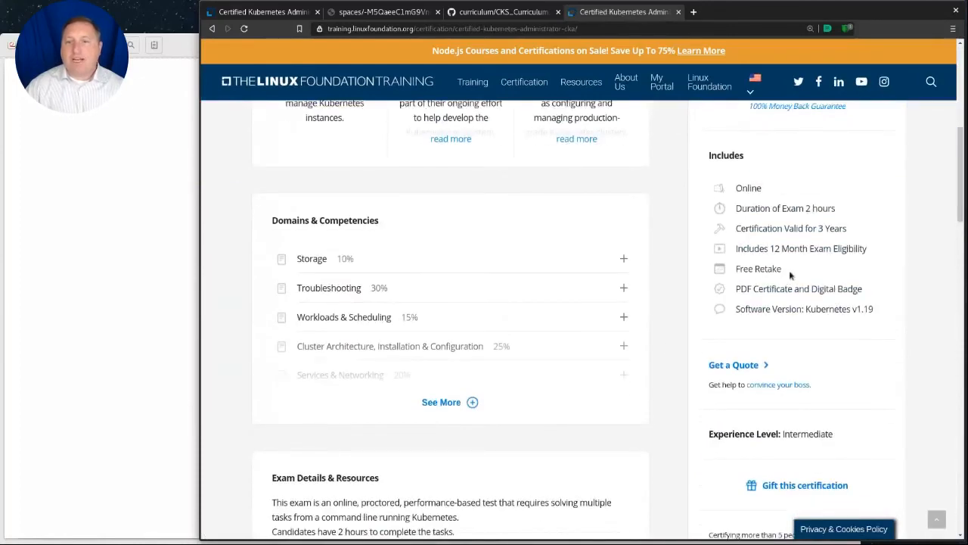
pyautogui.moveTo(789, 270); pyautogui.dragTo(713, 271)
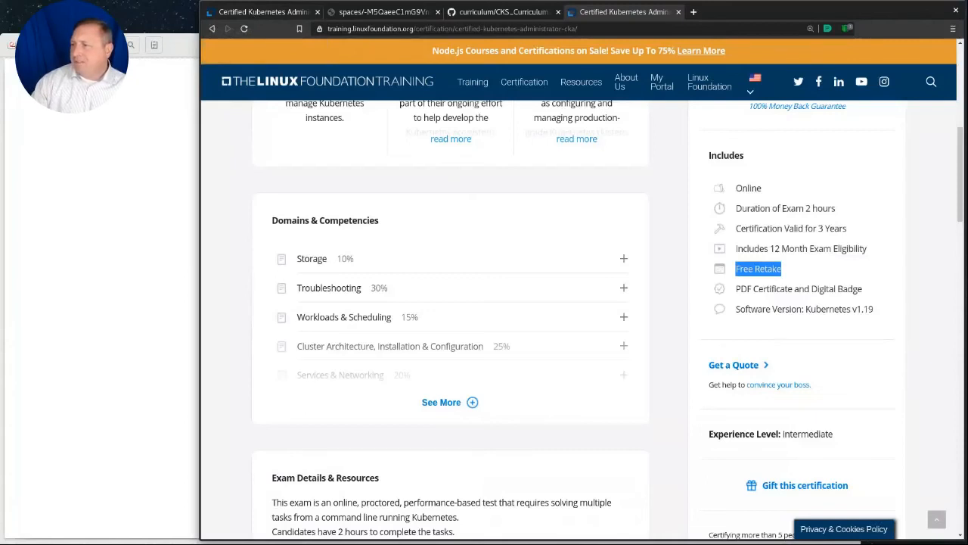
pyautogui.hotkey('alt', 'Tab')
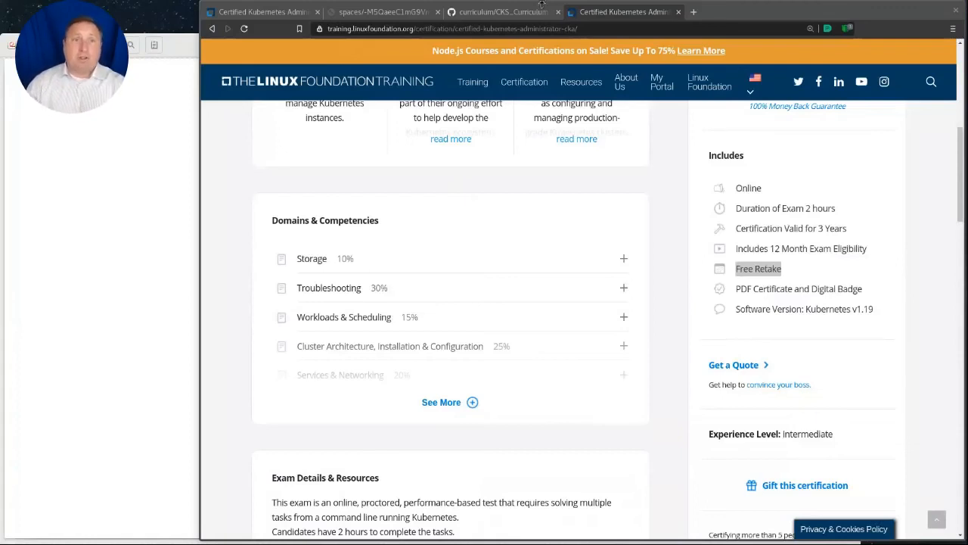
pyautogui.moveTo(473, 82)
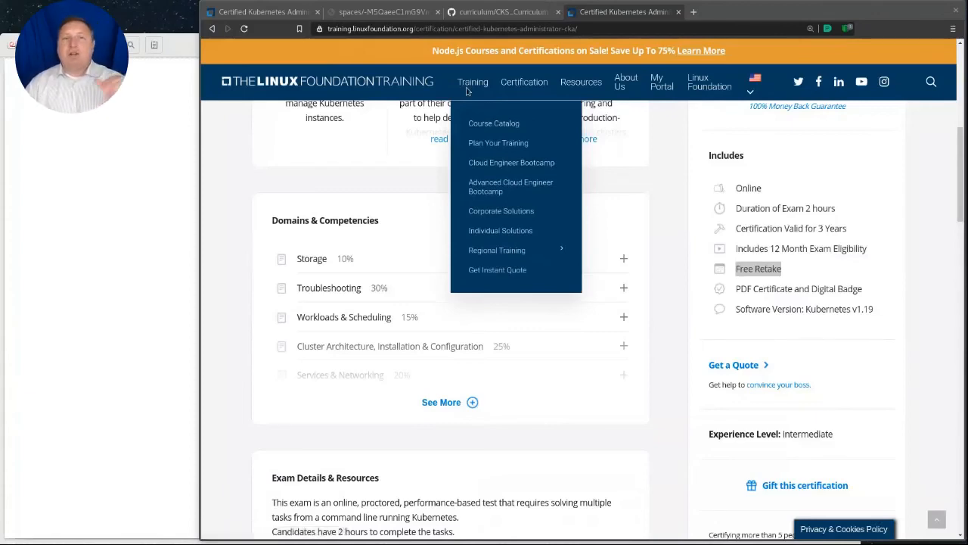
pyautogui.moveTo(497, 250)
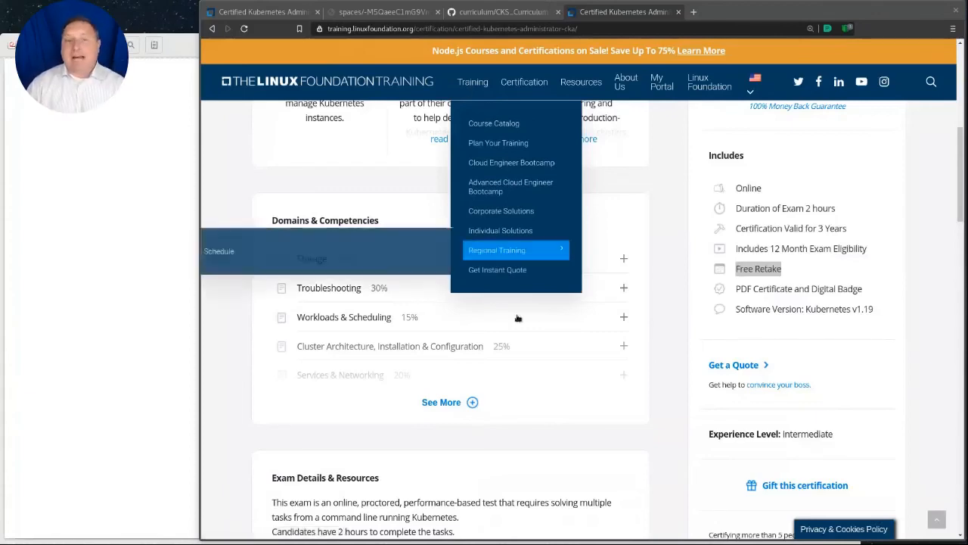
pyautogui.scroll(-5, 518, 318)
pyautogui.scroll(-5, 509, 426)
pyautogui.scroll(-5, 509, 424)
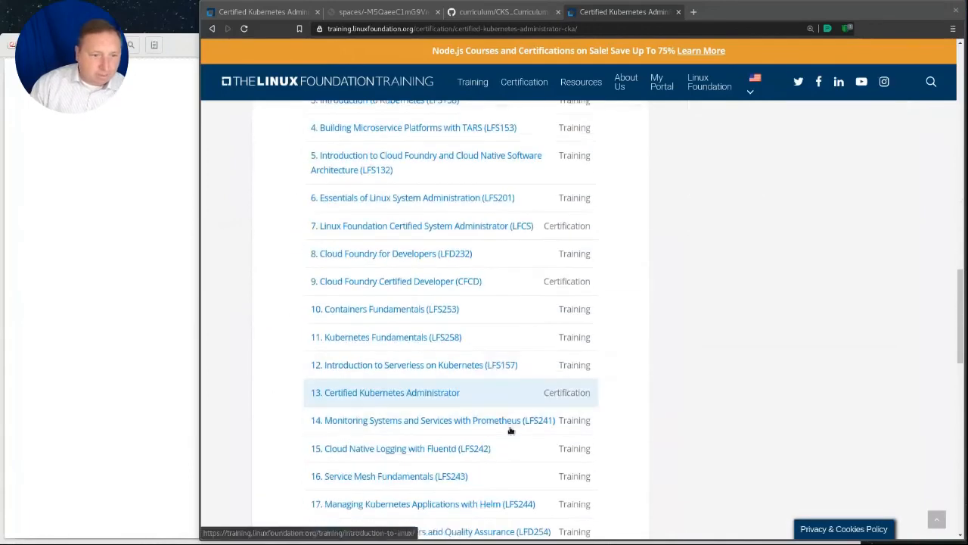
pyautogui.scroll(-5, 571, 340)
pyautogui.scroll(-4, 571, 340)
pyautogui.scroll(3, 571, 320)
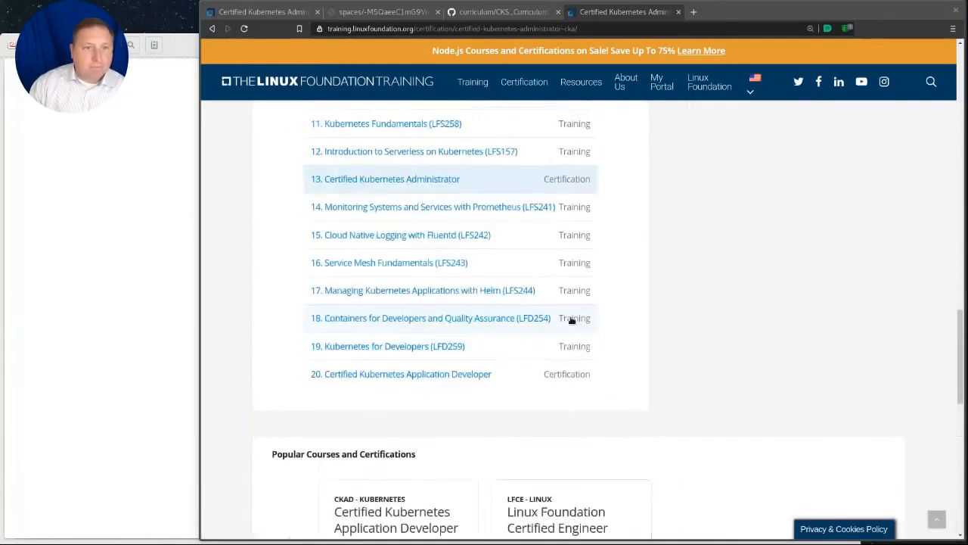
pyautogui.scroll(4, 571, 320)
pyautogui.scroll(4, 522, 265)
pyautogui.scroll(3, 492, 212)
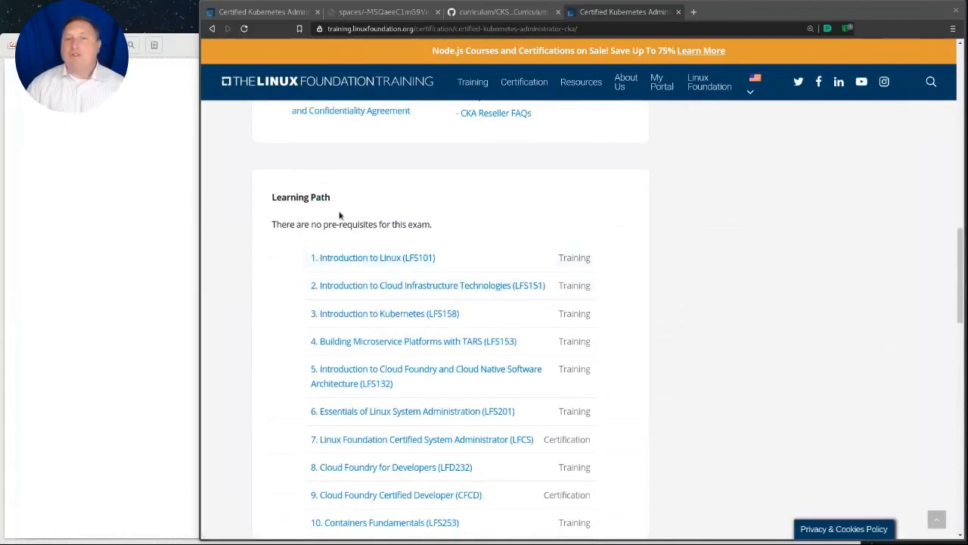
pyautogui.scroll(-2, 359, 174)
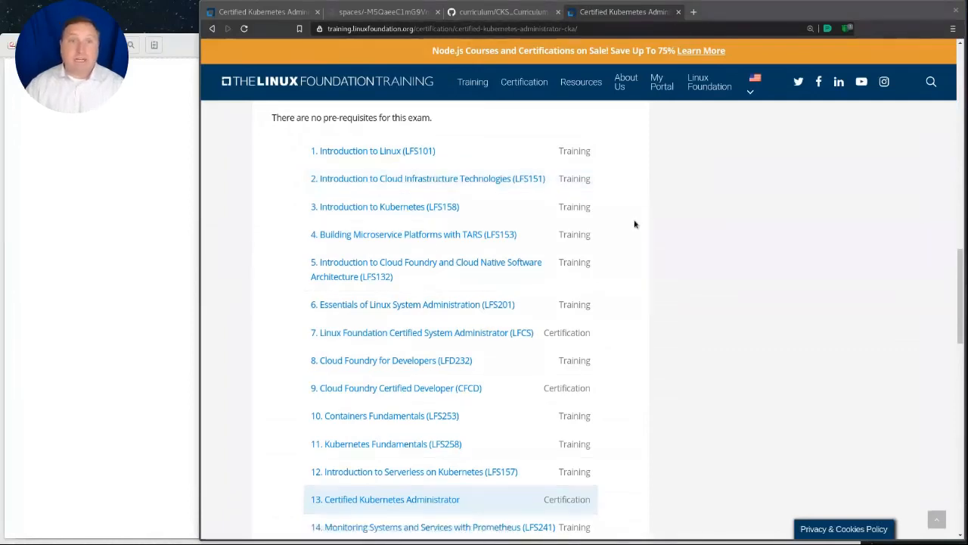
pyautogui.scroll(-1, 635, 224)
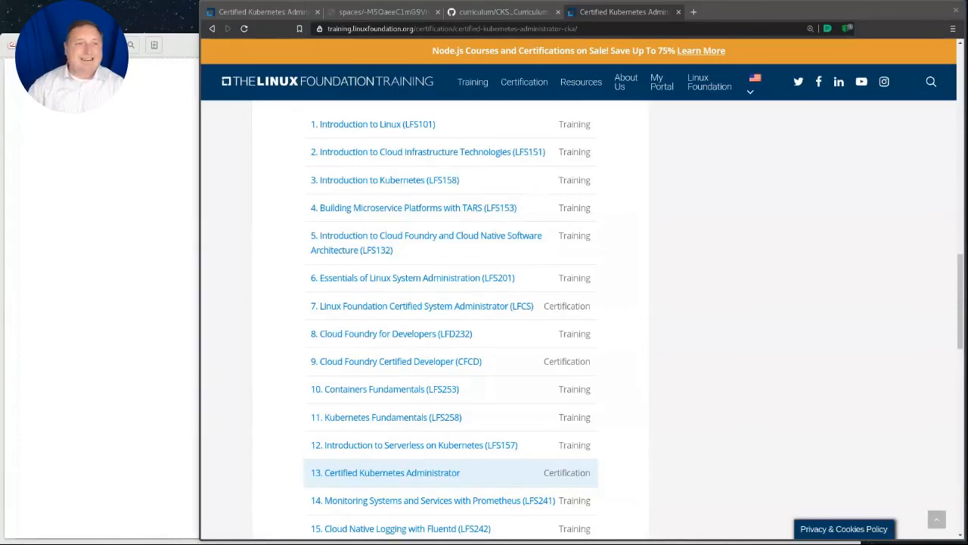
# - Bring the slide deck back in front showing the Contact Us slide
pyautogui.click(75, 330)
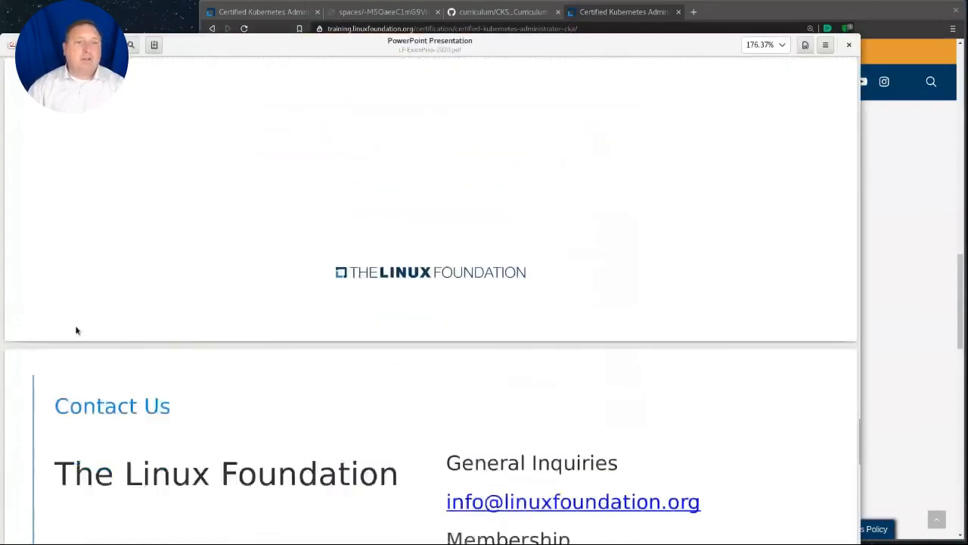
pyautogui.scroll(-5, 75, 329)
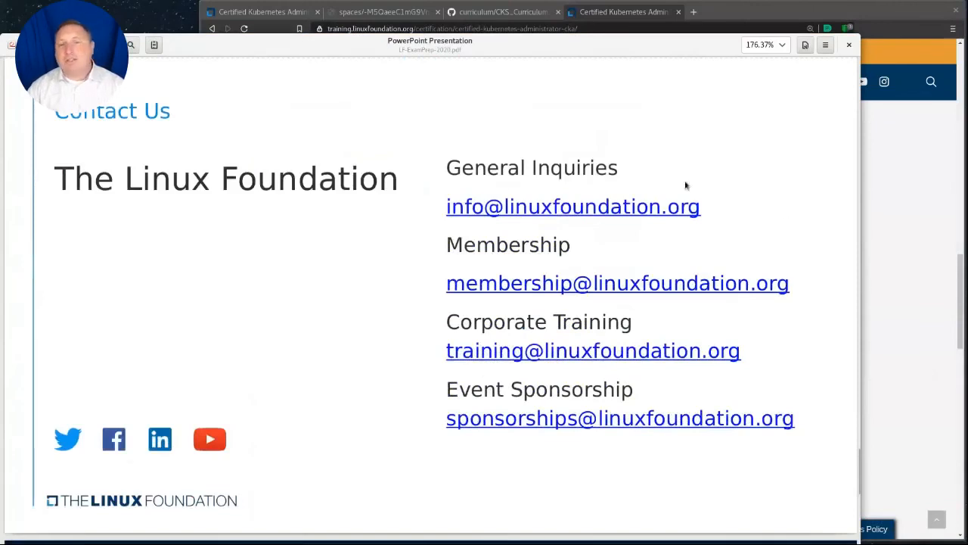